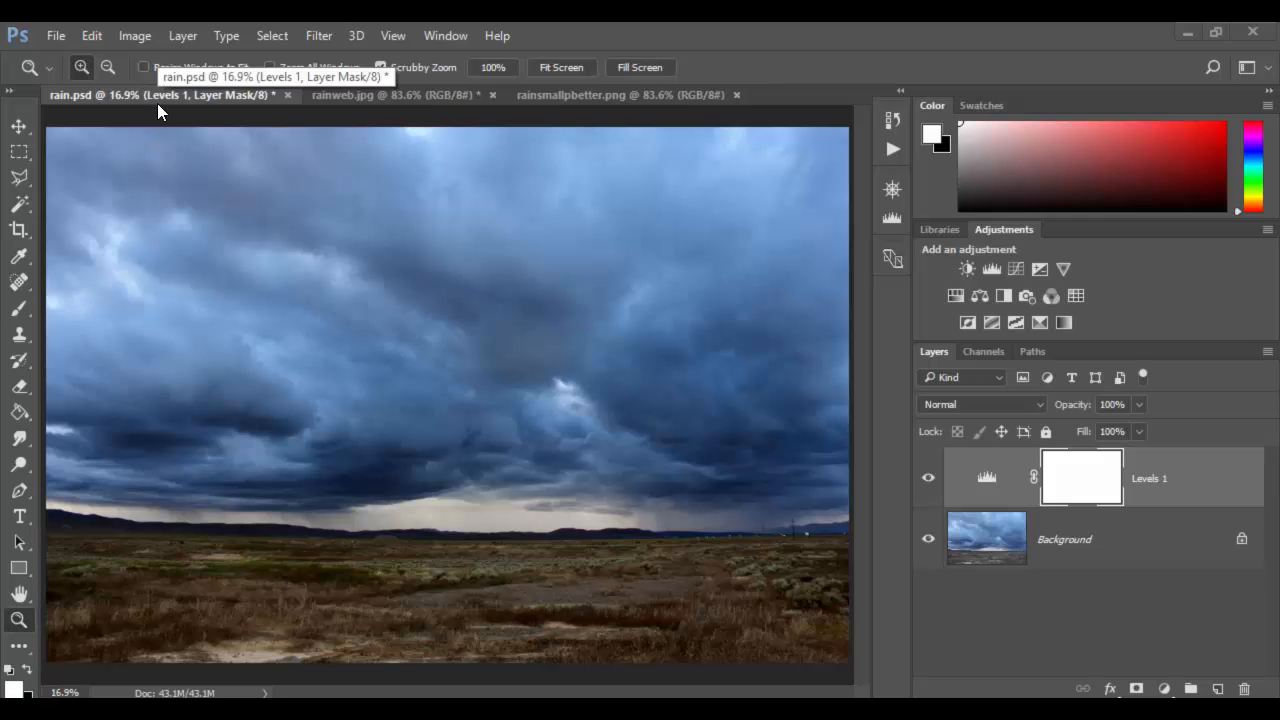
Step: Look over the open images rainweb.jpg and rainsmallpbetter.png, and return to rain.psd
click(369, 96)
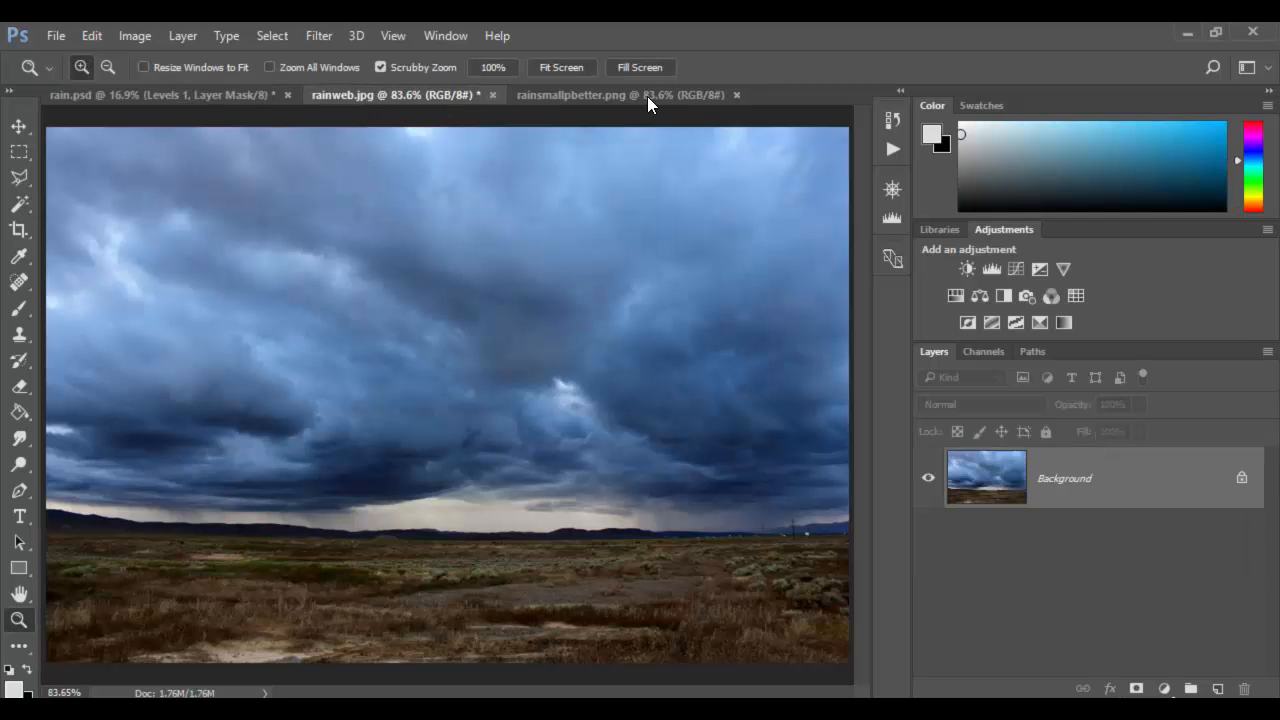
click(654, 94)
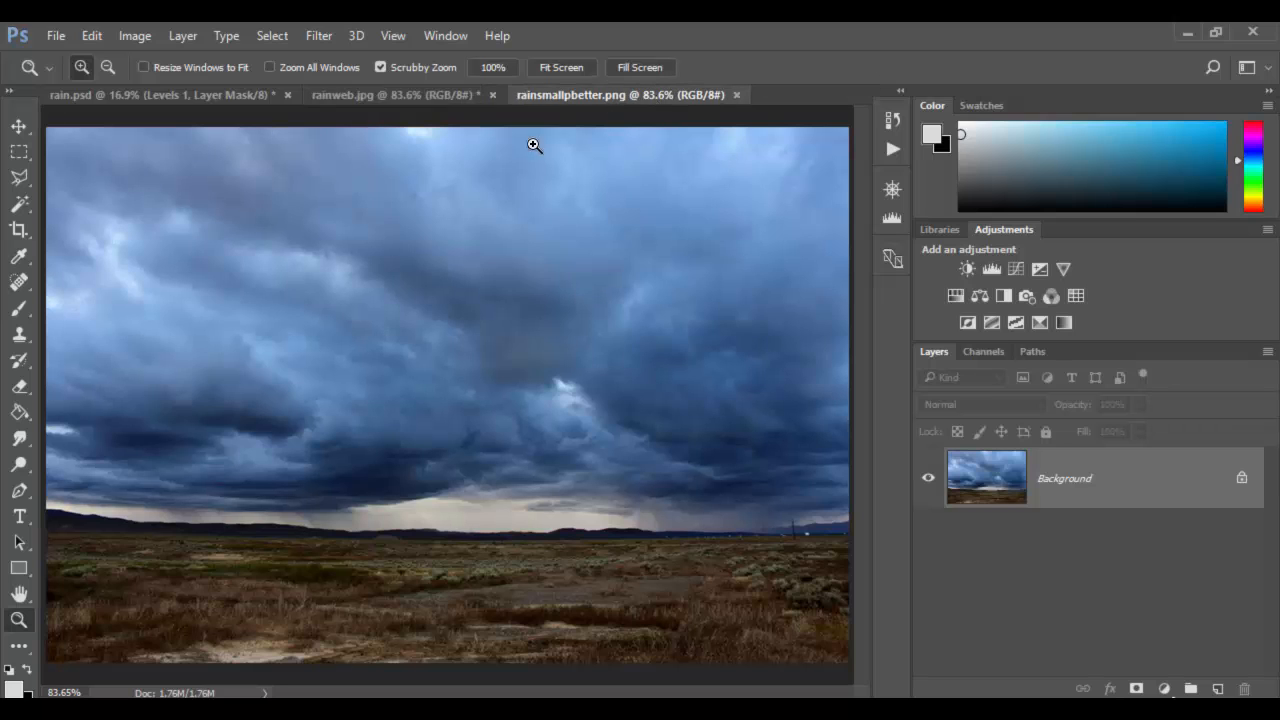
click(151, 97)
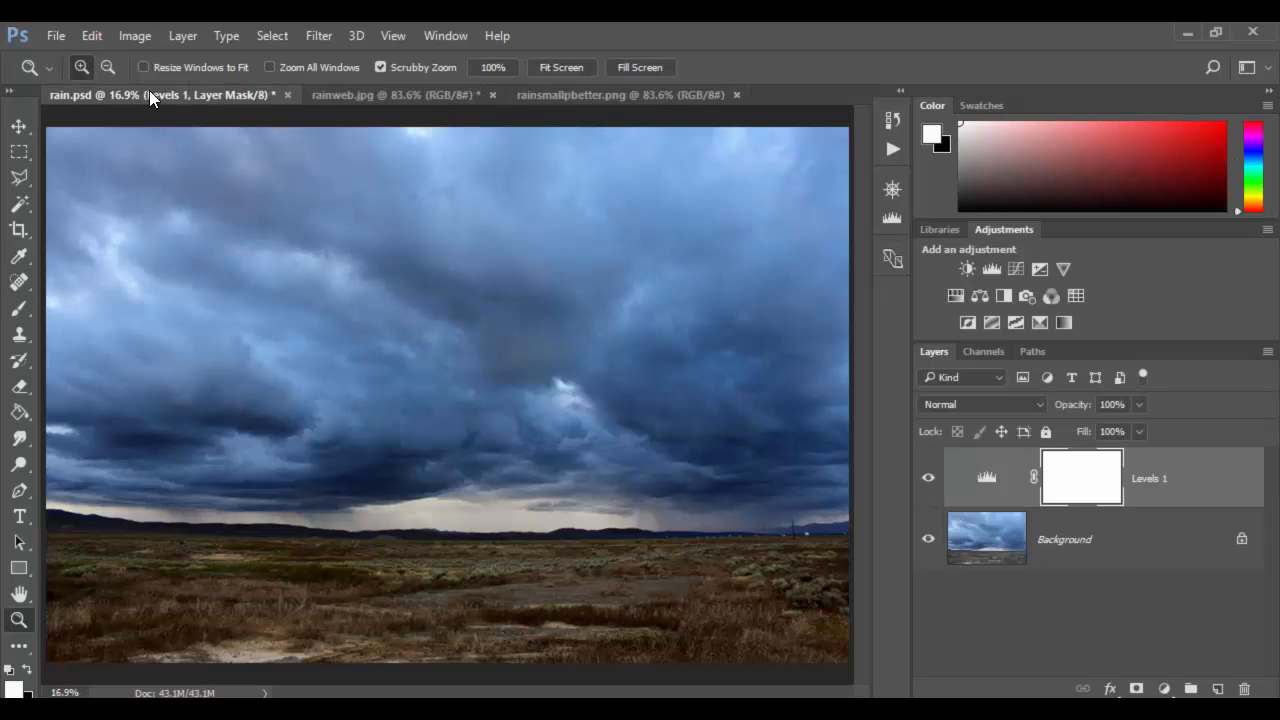
Step: In the Image Size settings of rain.psd, turn off resampling and set the resolution to 300 pixels/inch
click(138, 36)
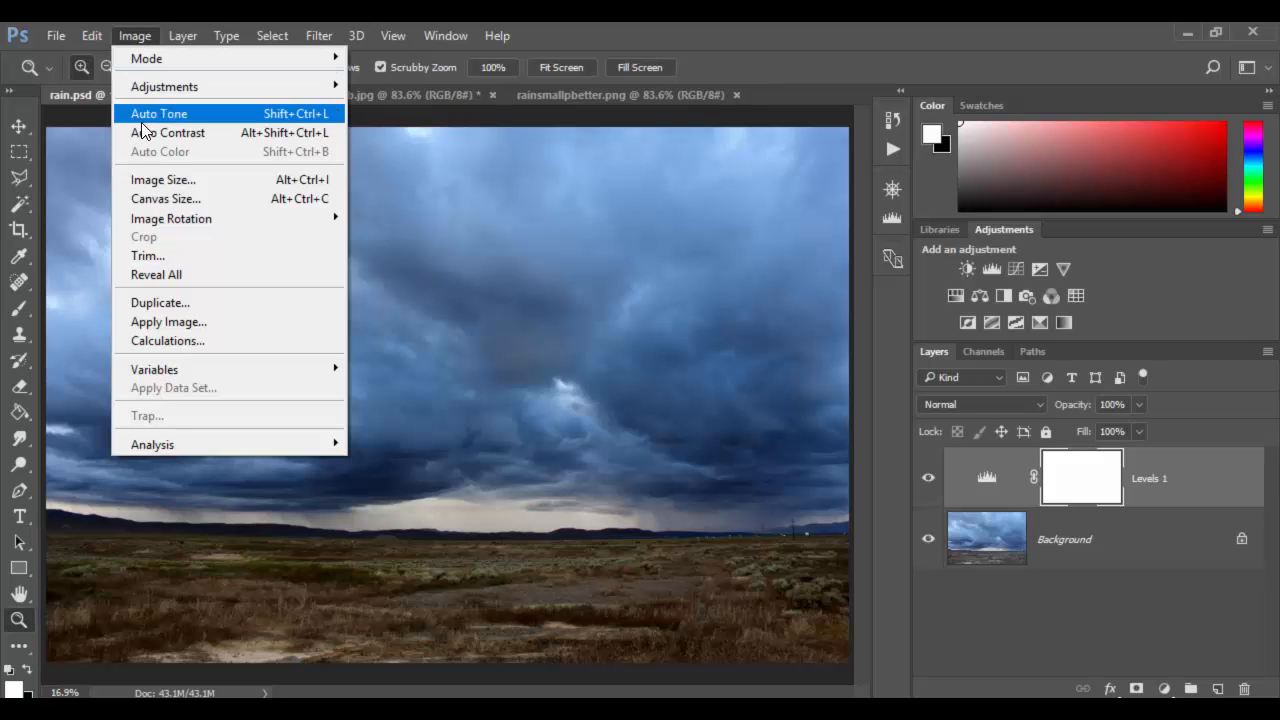
click(159, 177)
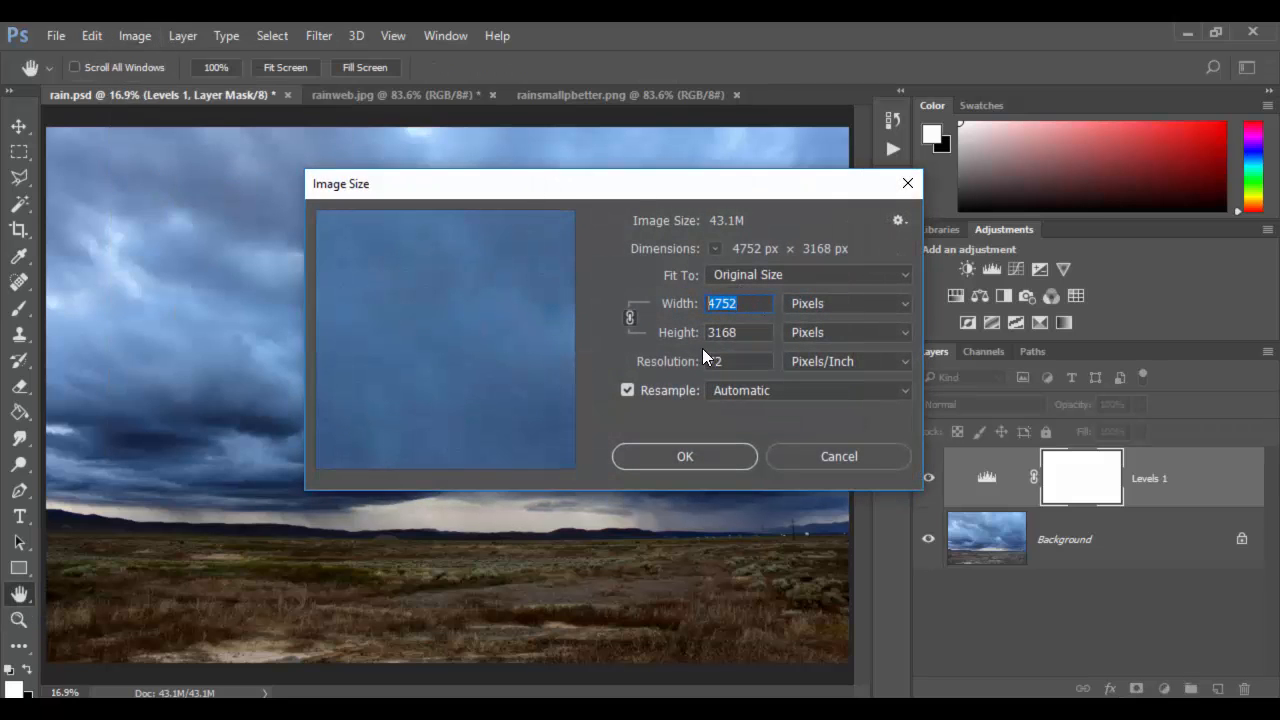
drag(753, 331, 664, 327)
drag(744, 362, 670, 364)
click(626, 391)
click(706, 364)
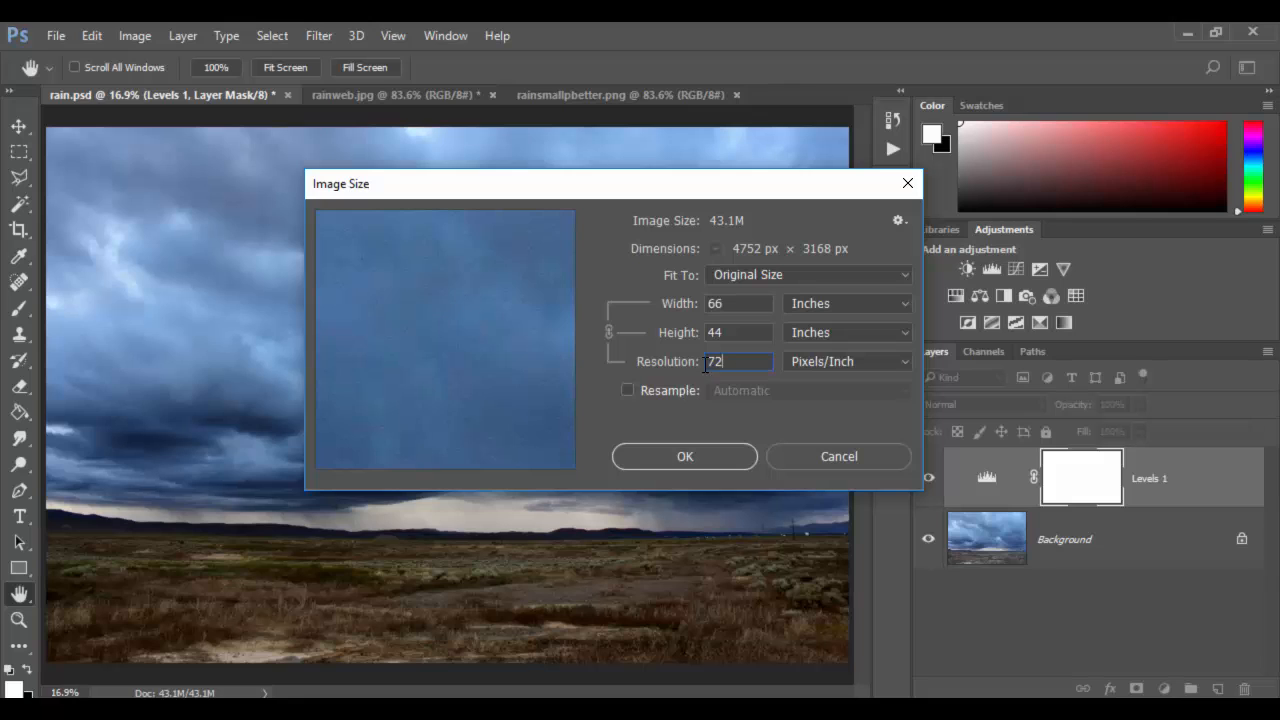
double_click(706, 364)
text(300)
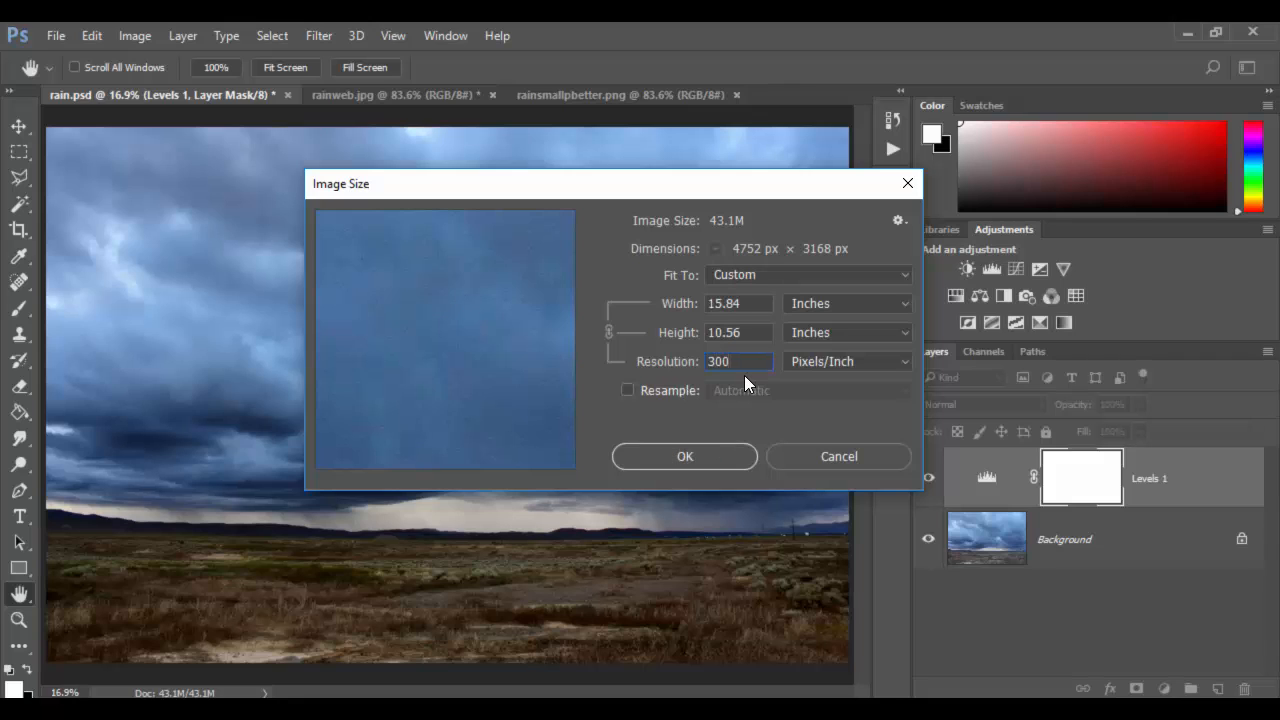
Step: Set the resolution back to 72 pixels/inch with resampling off, and check the width and height in inches
click(672, 361)
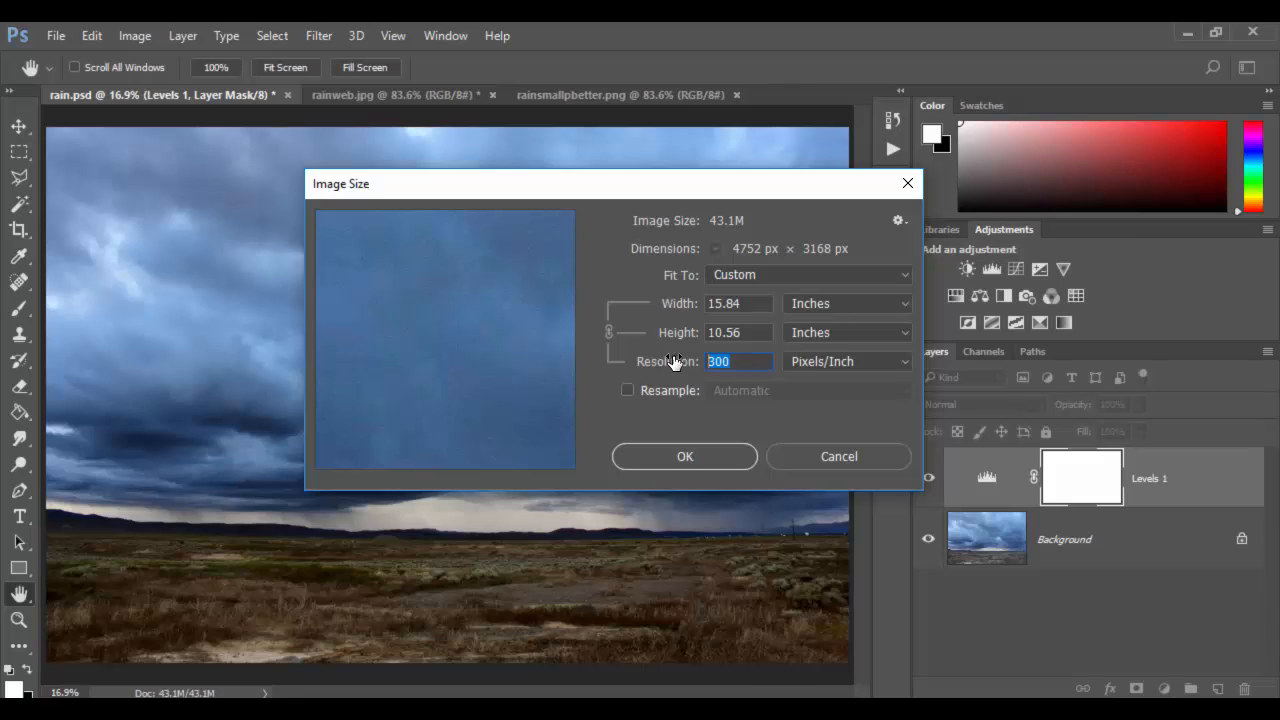
click(756, 333)
click(757, 305)
click(662, 364)
text(72)
click(750, 331)
click(745, 298)
drag(731, 362, 658, 362)
Step: Turn resampling back on, show the width and height in pixels, and dismiss the Image Size settings without applying them
click(630, 390)
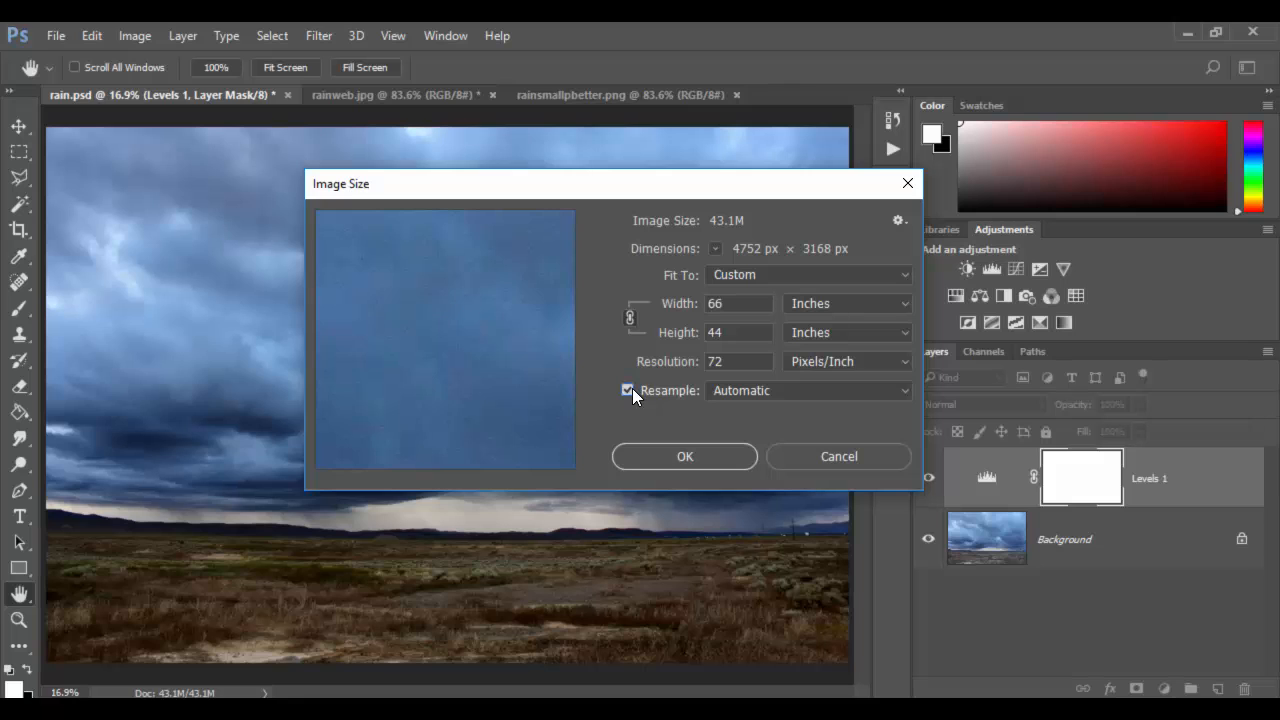
click(786, 303)
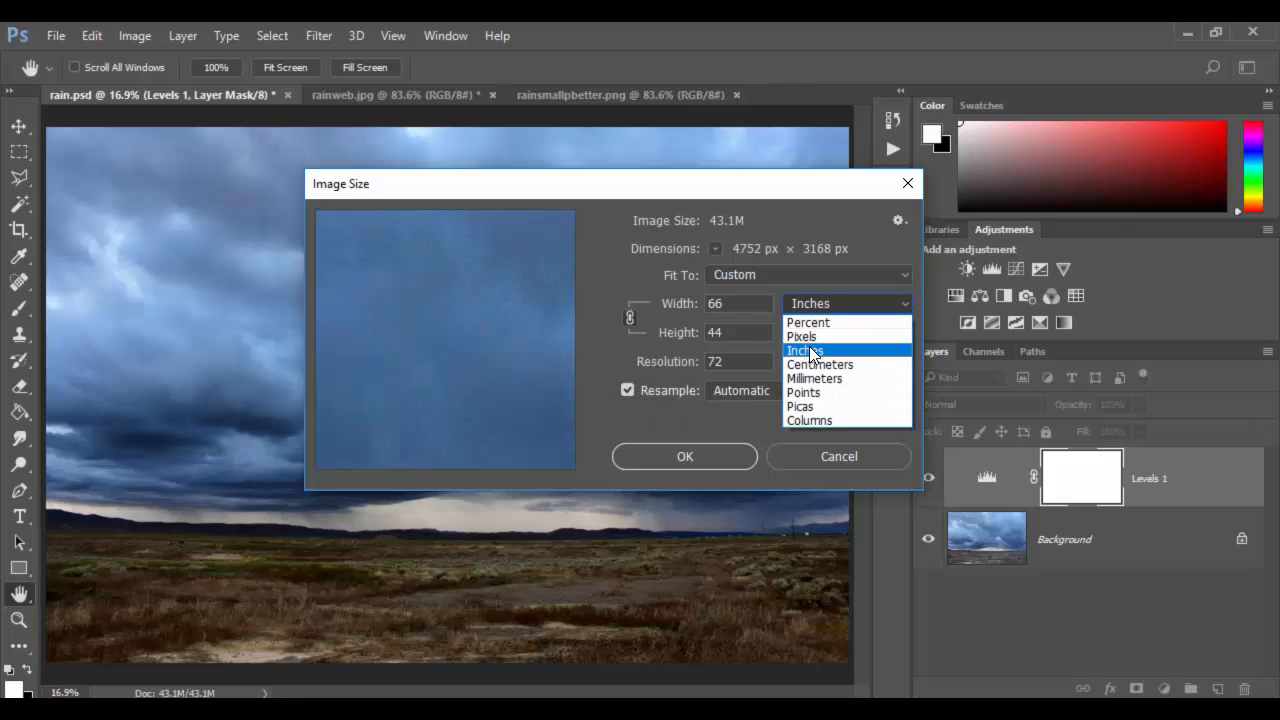
click(806, 337)
double_click(722, 303)
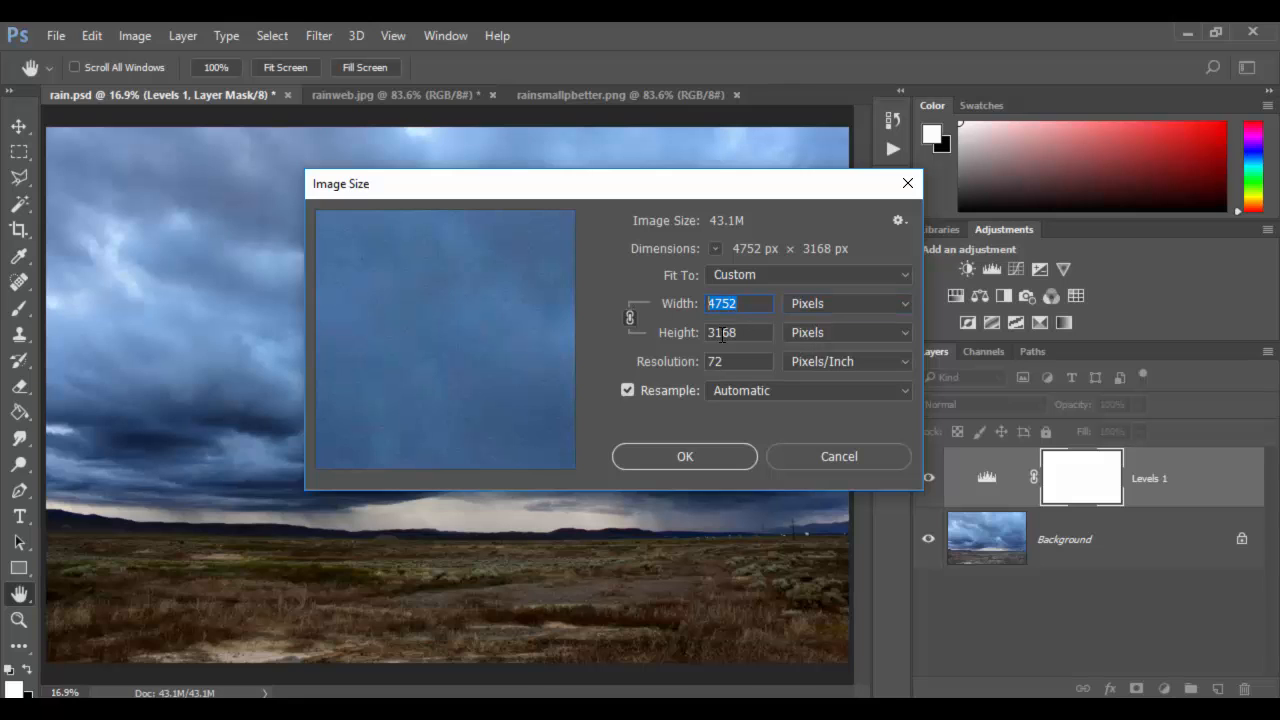
double_click(722, 333)
click(846, 457)
Step: Check the width, height and resolution of rainweb.jpg in its Image Size settings, and close them without changes
click(395, 98)
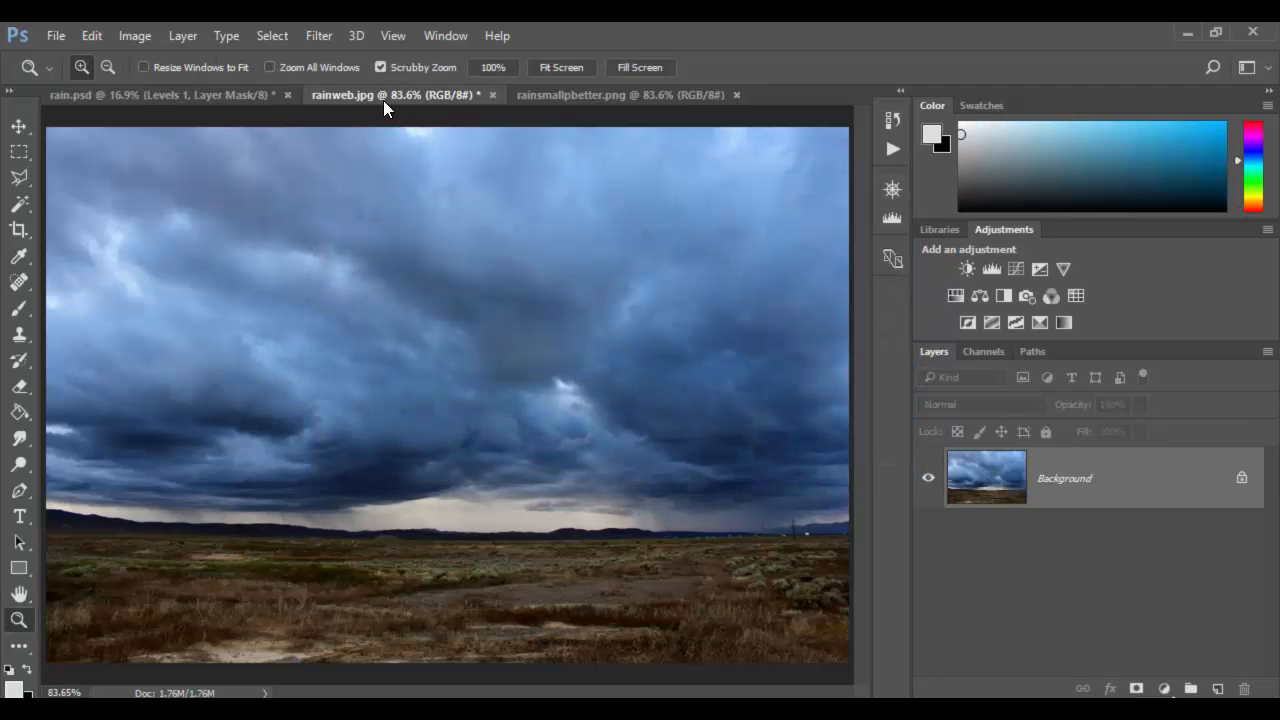
click(130, 33)
click(164, 174)
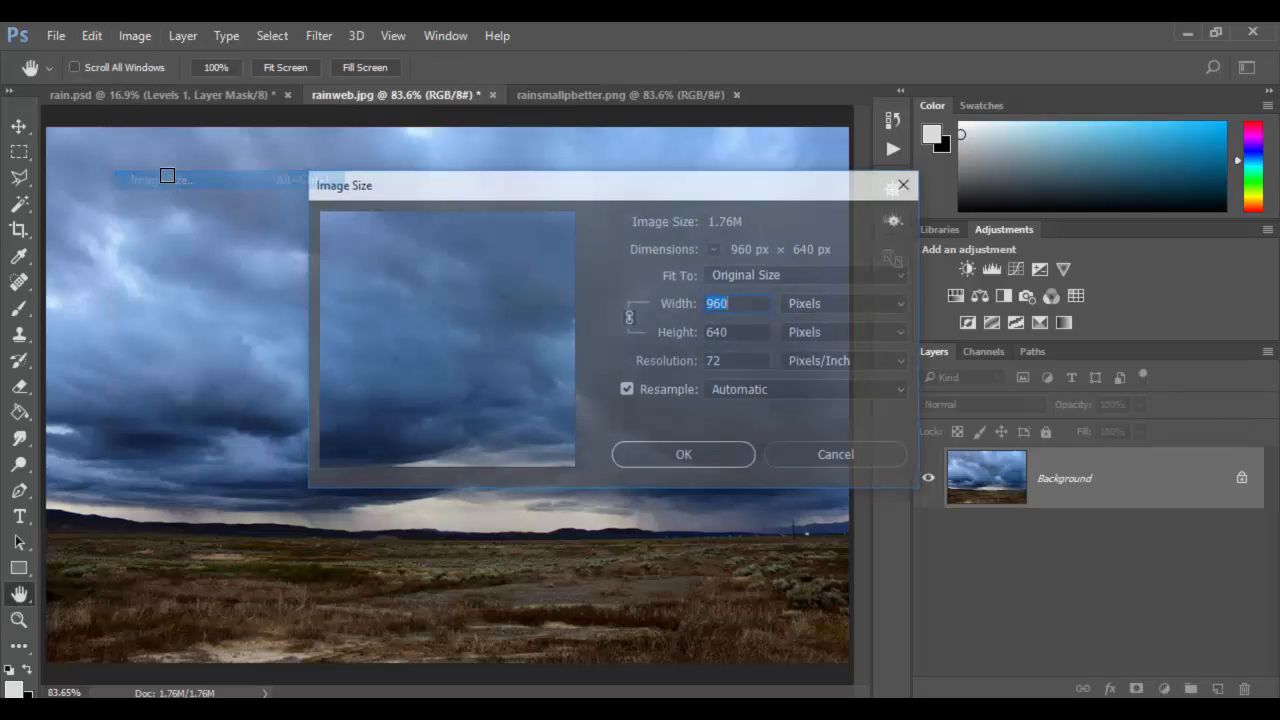
key(Tab)
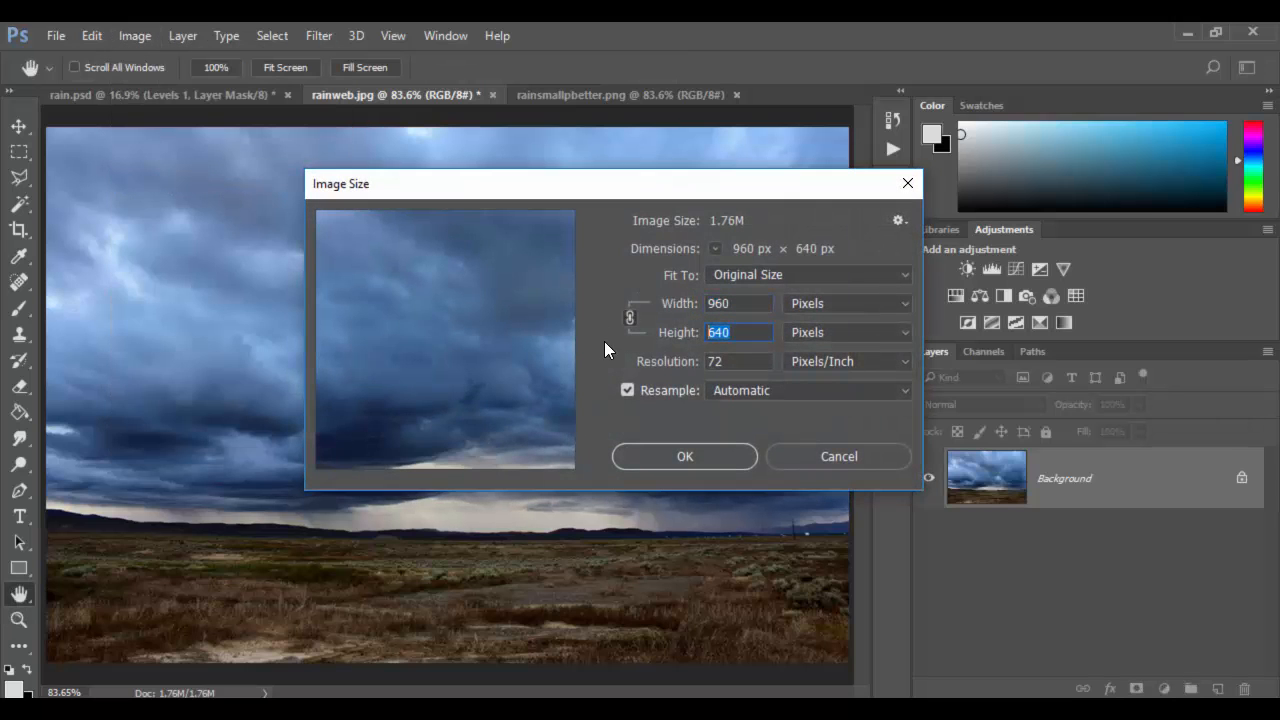
key(Tab)
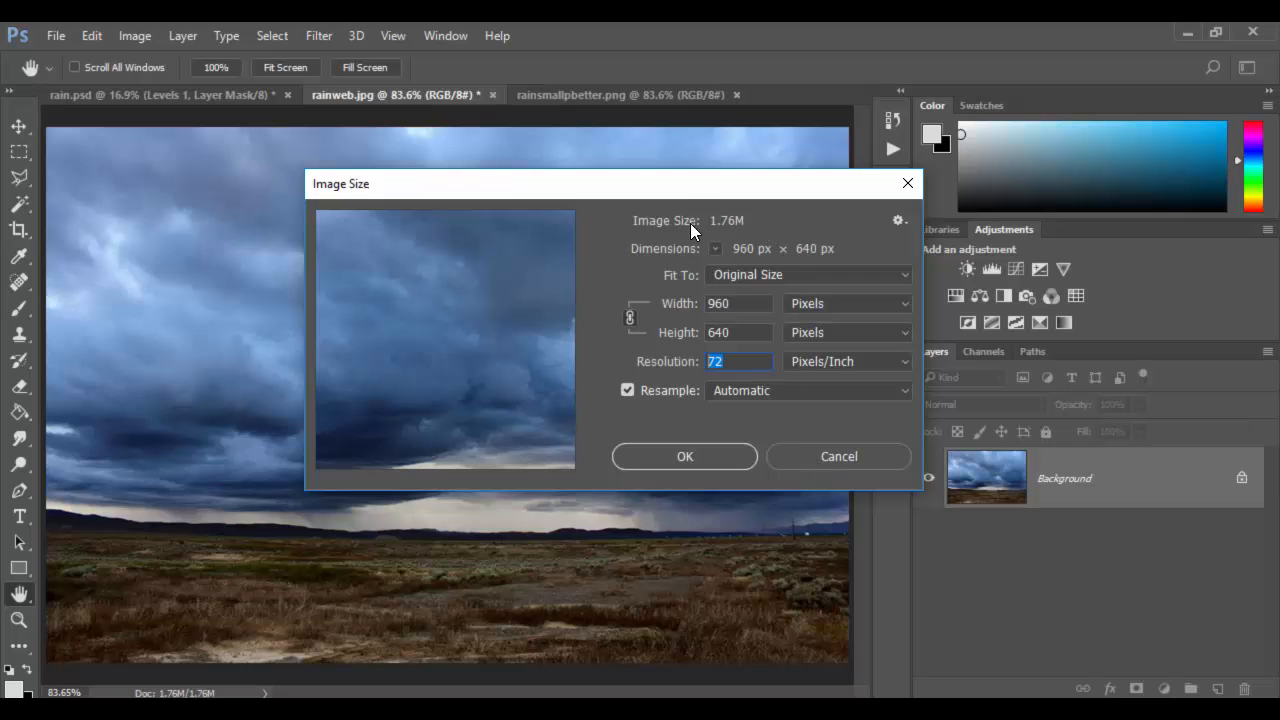
click(841, 458)
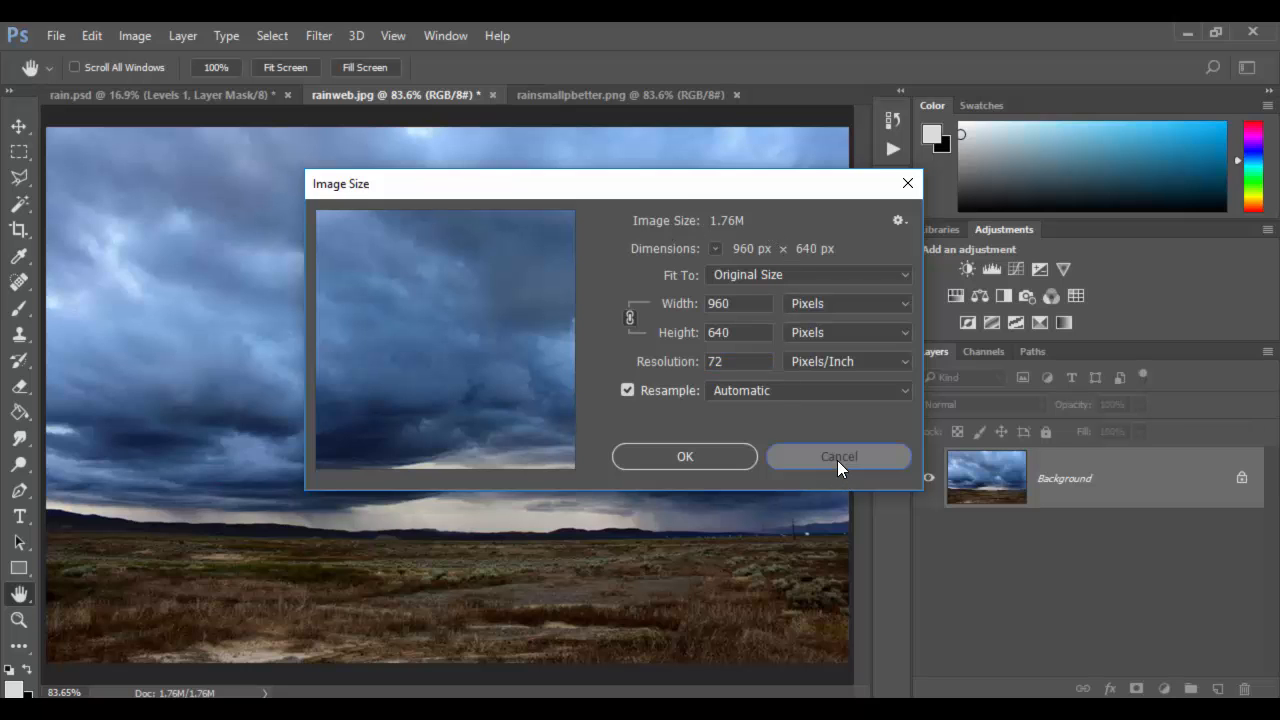
key(z)
Step: Check the pixel dimensions and resolution of rainsmallpbetter.png in its Image Size settings, and close them without changes
click(599, 90)
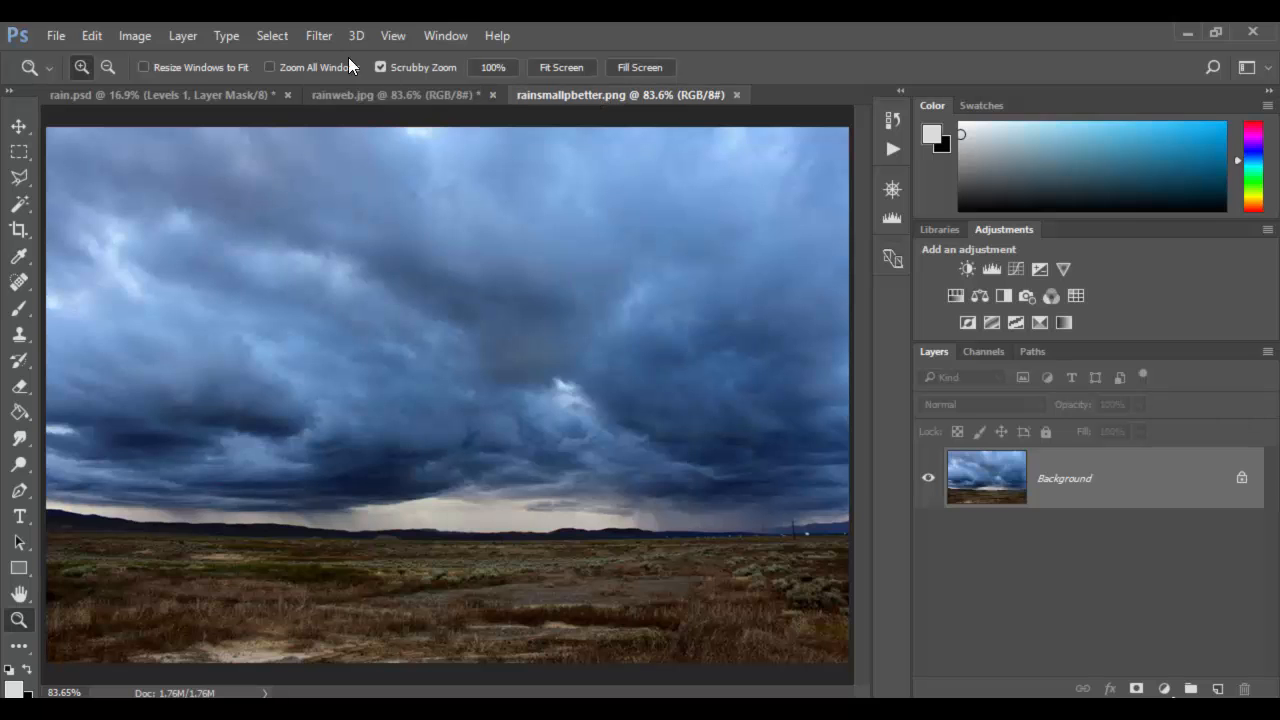
click(140, 36)
click(185, 183)
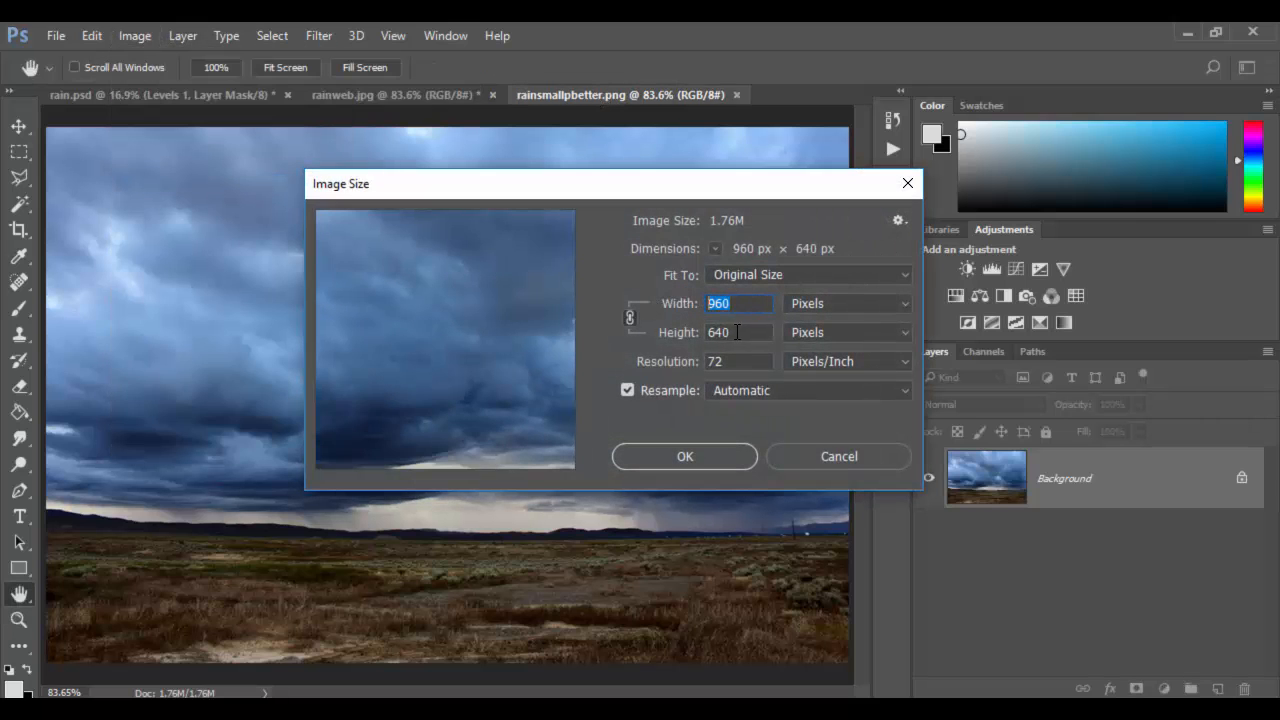
key(Tab)
click(818, 455)
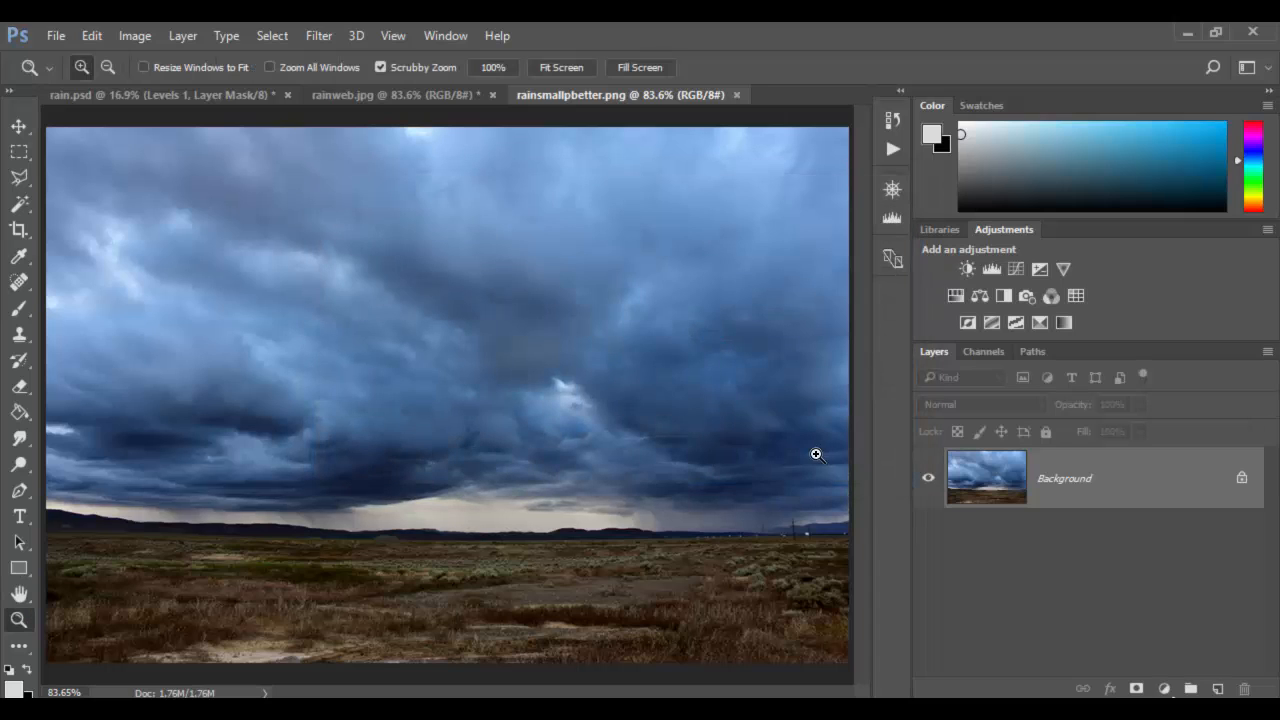
Step: Review the Image Size values of rain.psd again and close the settings without changes
click(194, 98)
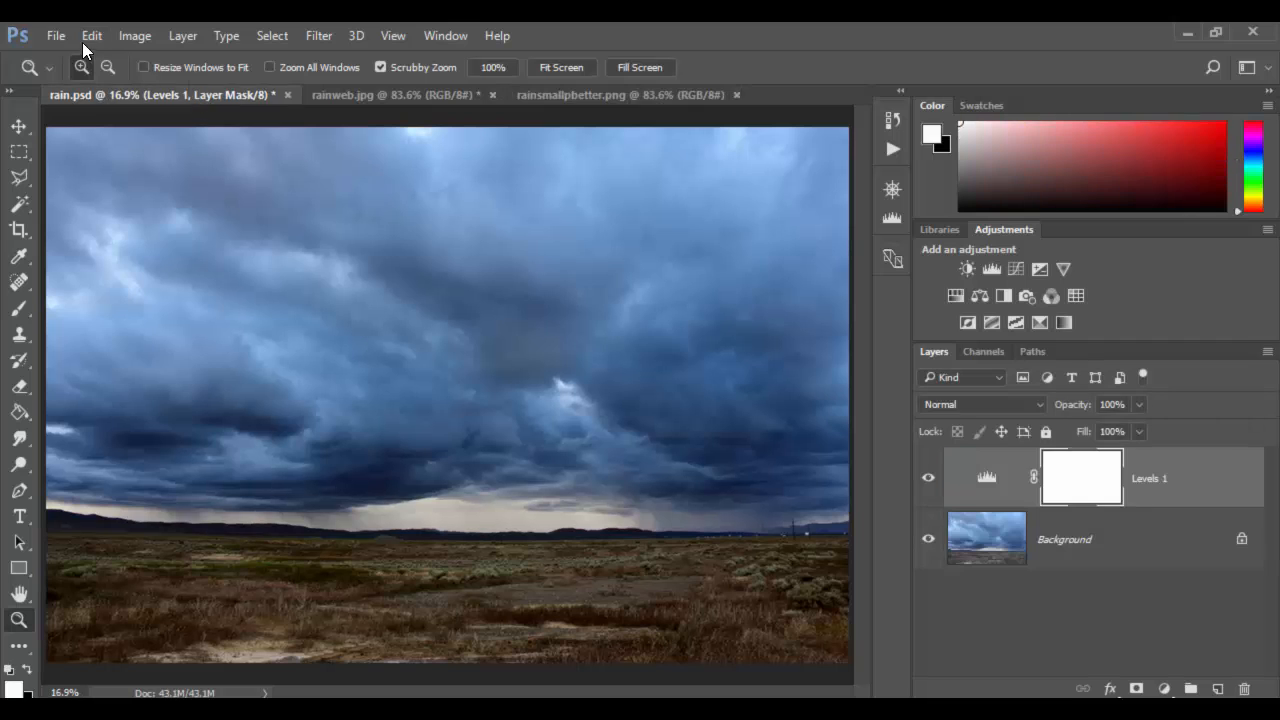
click(126, 33)
click(177, 178)
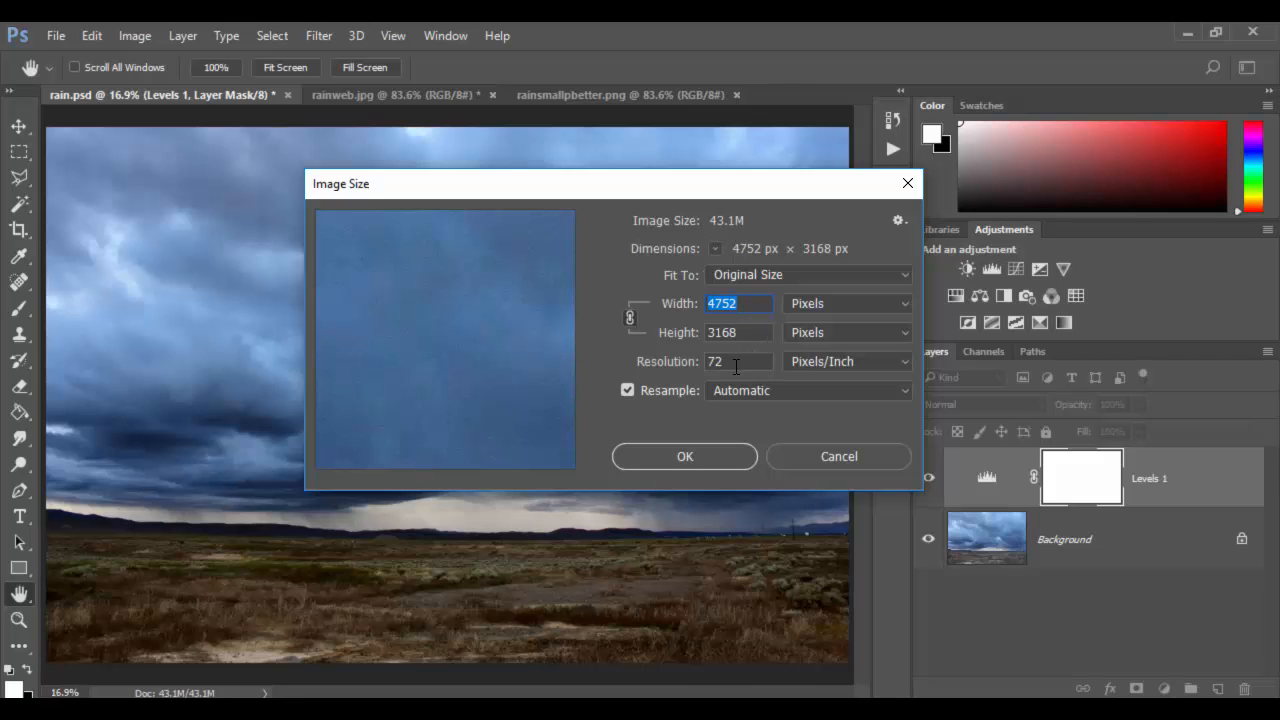
key(z)
click(838, 456)
Step: Compare the close-up detail along the horizon in rain.psd, rainweb.jpg and rainsmallpbetter.png
drag(432, 566, 583, 577)
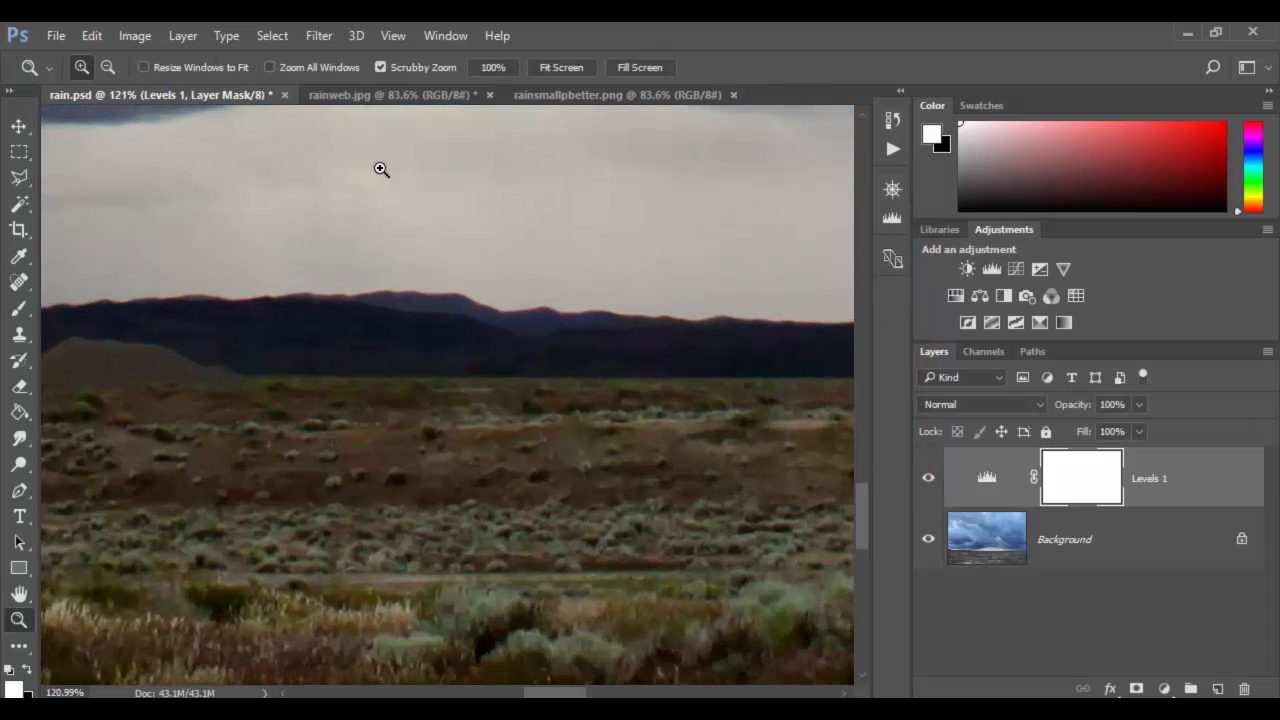
click(371, 95)
drag(417, 594, 566, 619)
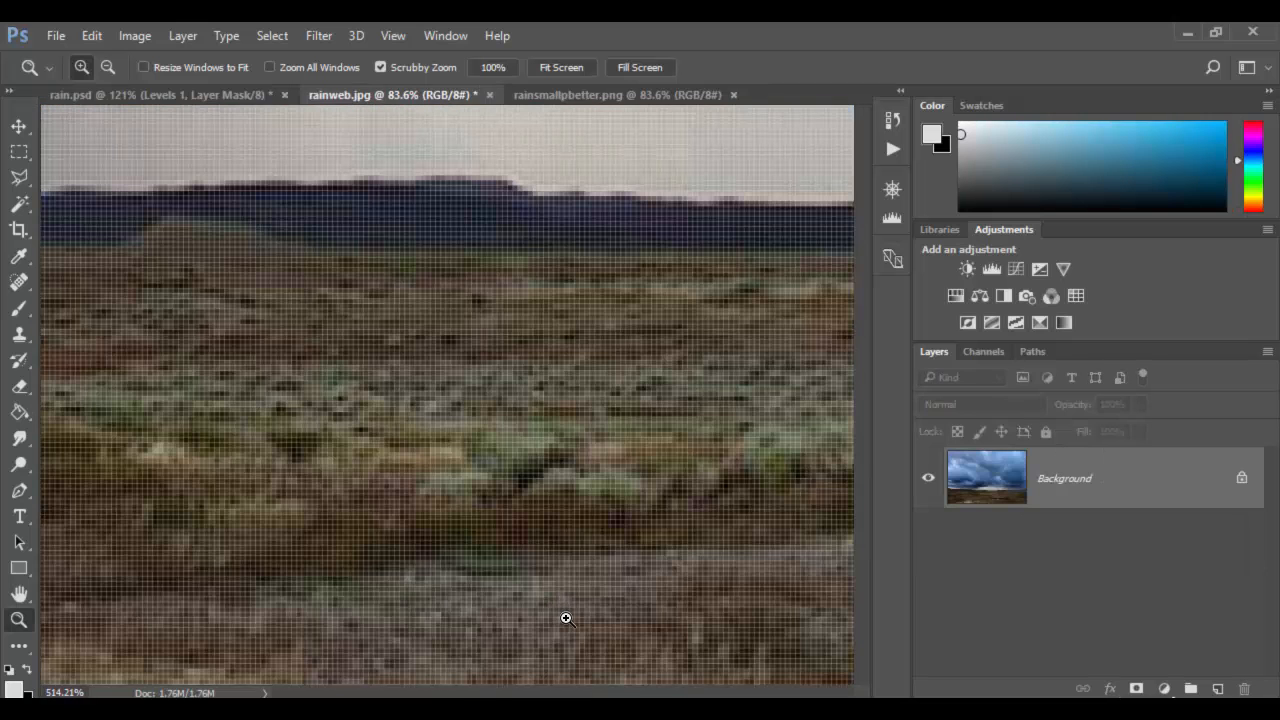
click(609, 94)
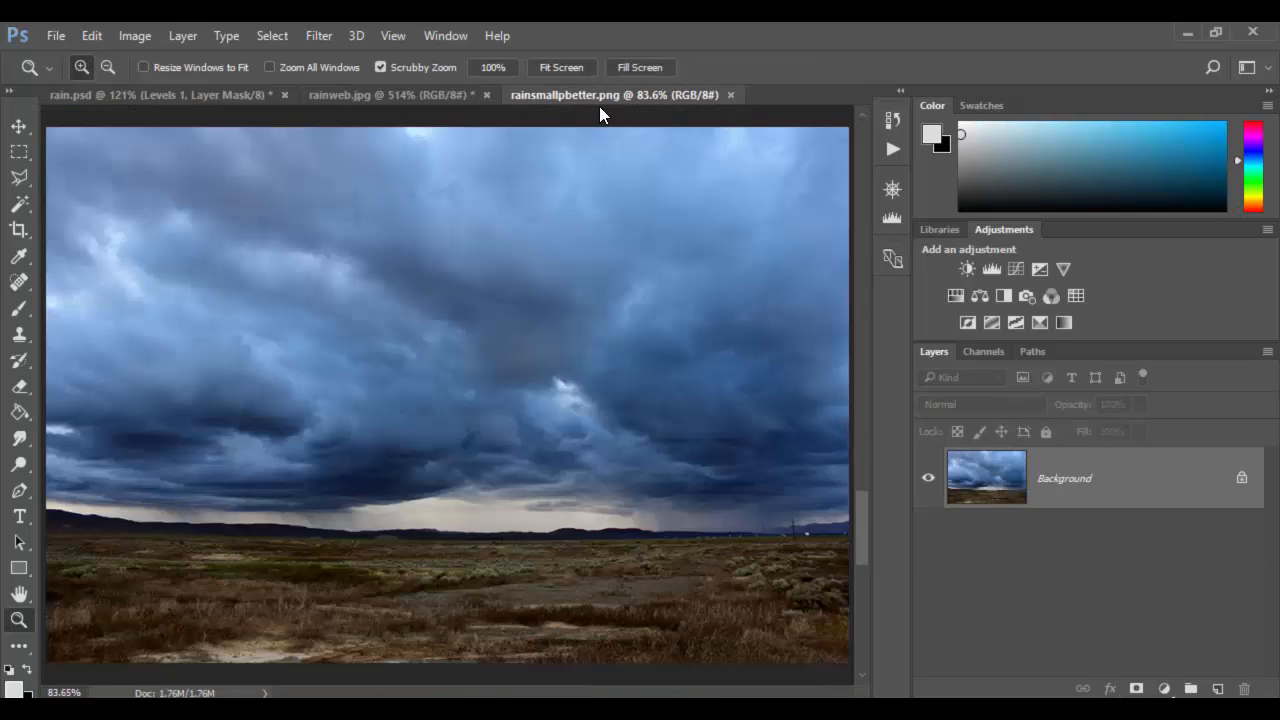
drag(430, 570, 562, 592)
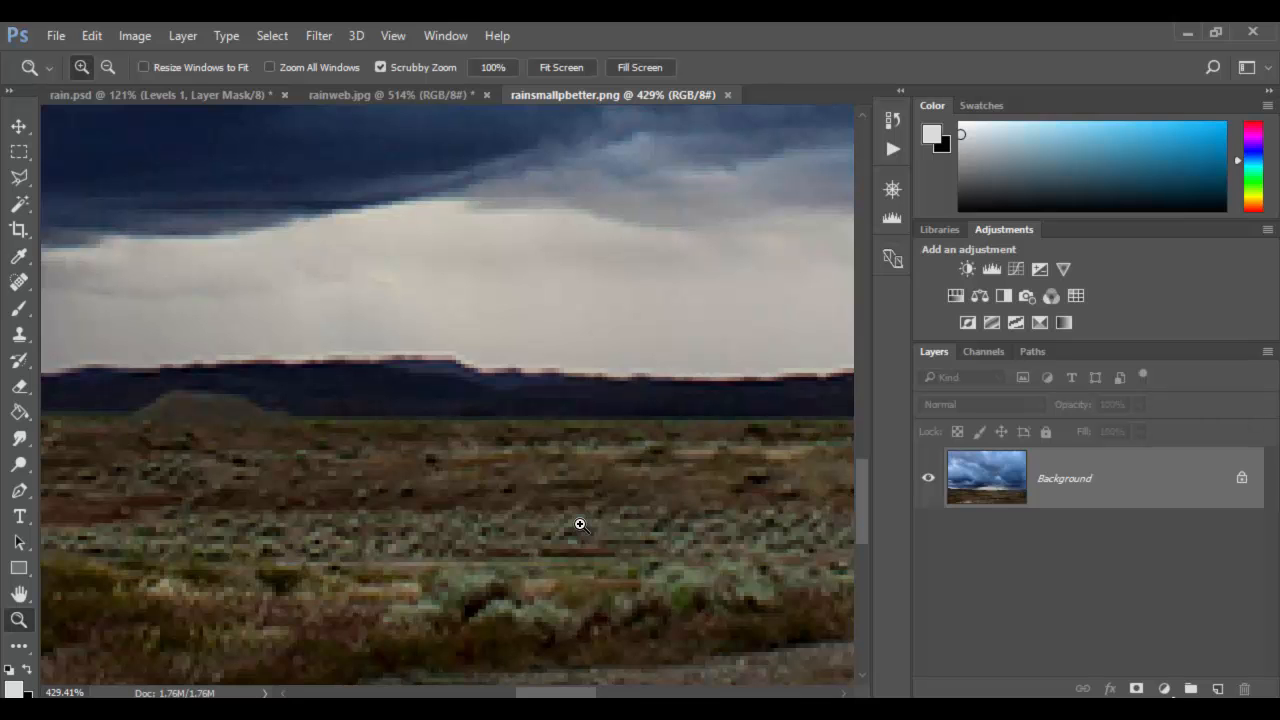
Step: Fit rainsmallpbetter.png, rainweb.jpg and rain.psd back to the full window view, ending on rain.psd
key(ctrl+0)
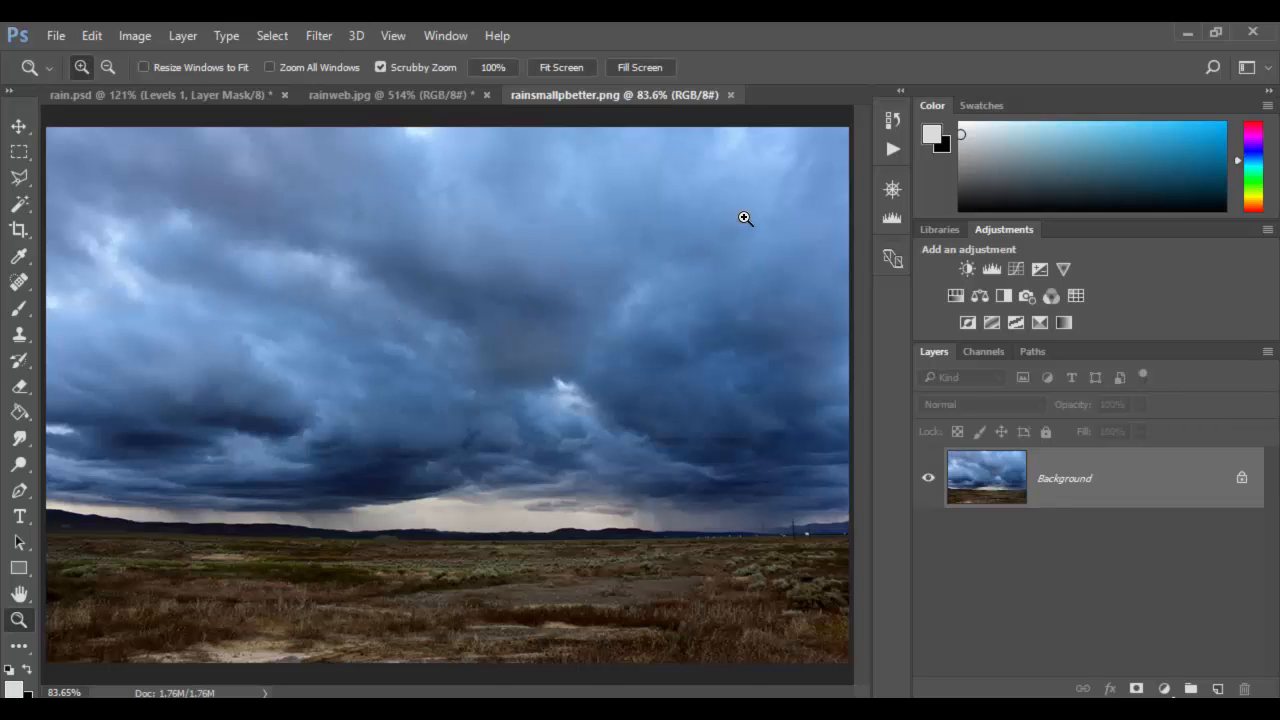
click(400, 94)
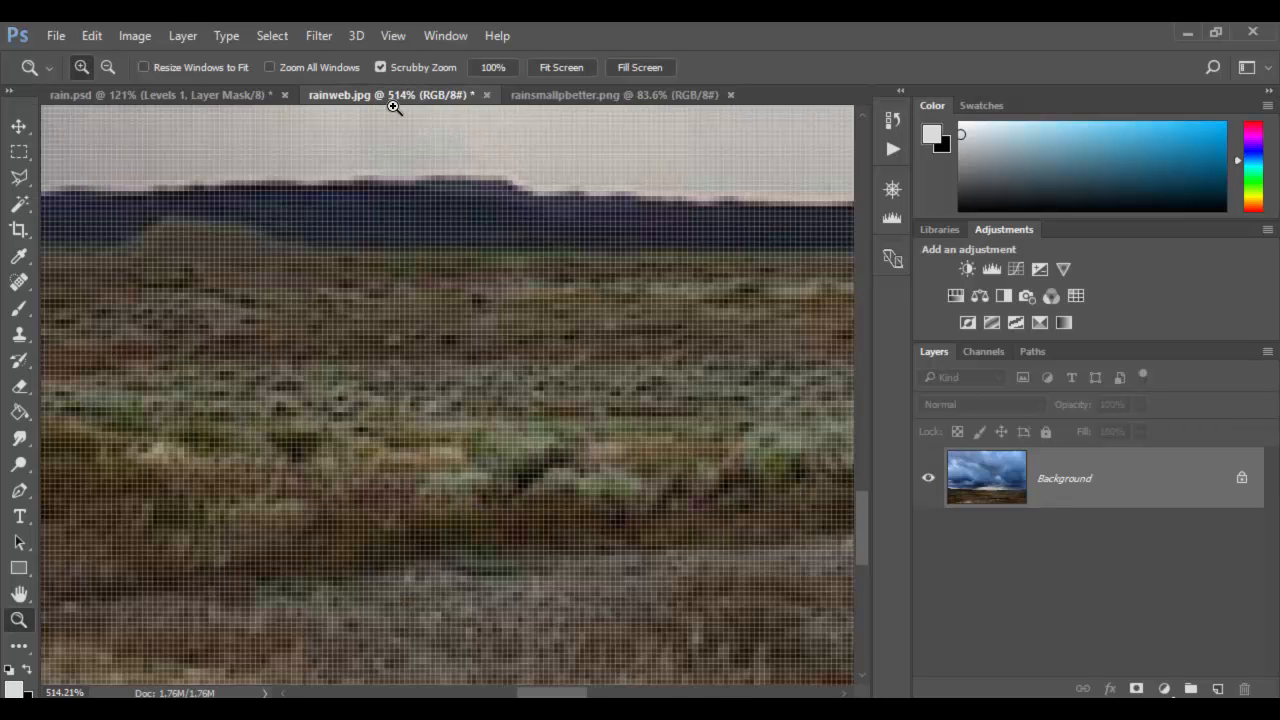
key(ctrl+0)
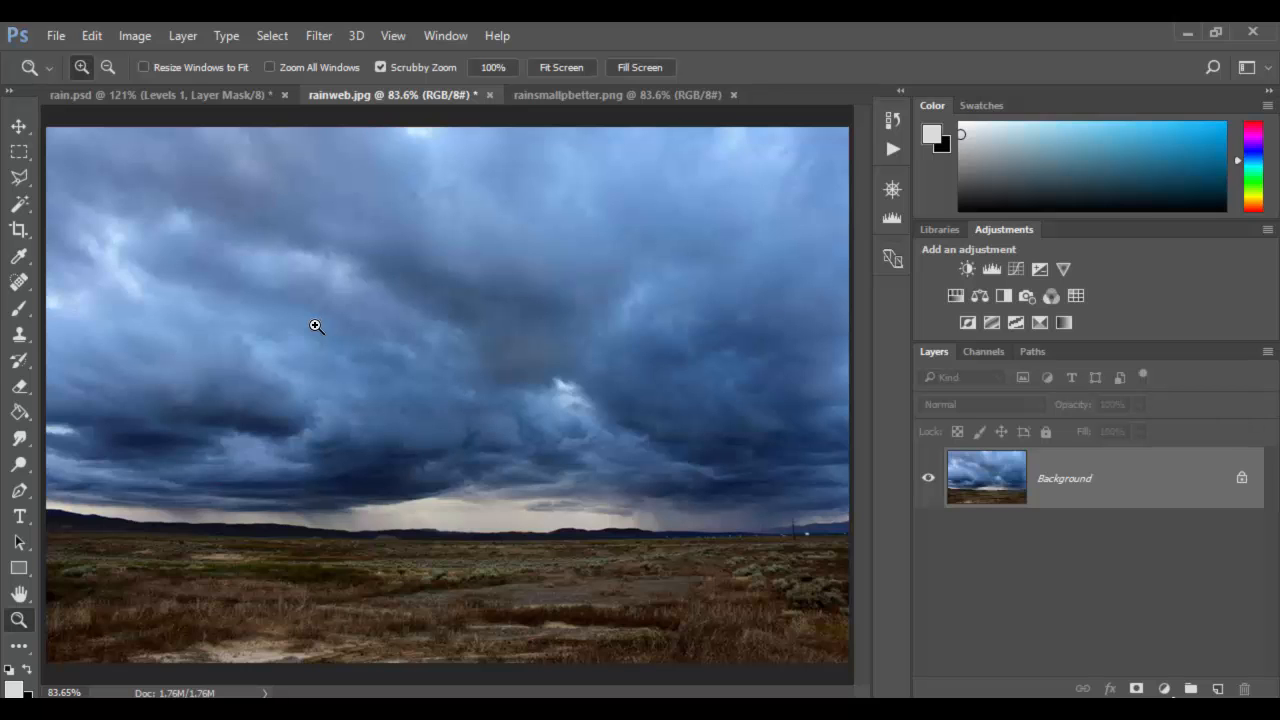
click(127, 96)
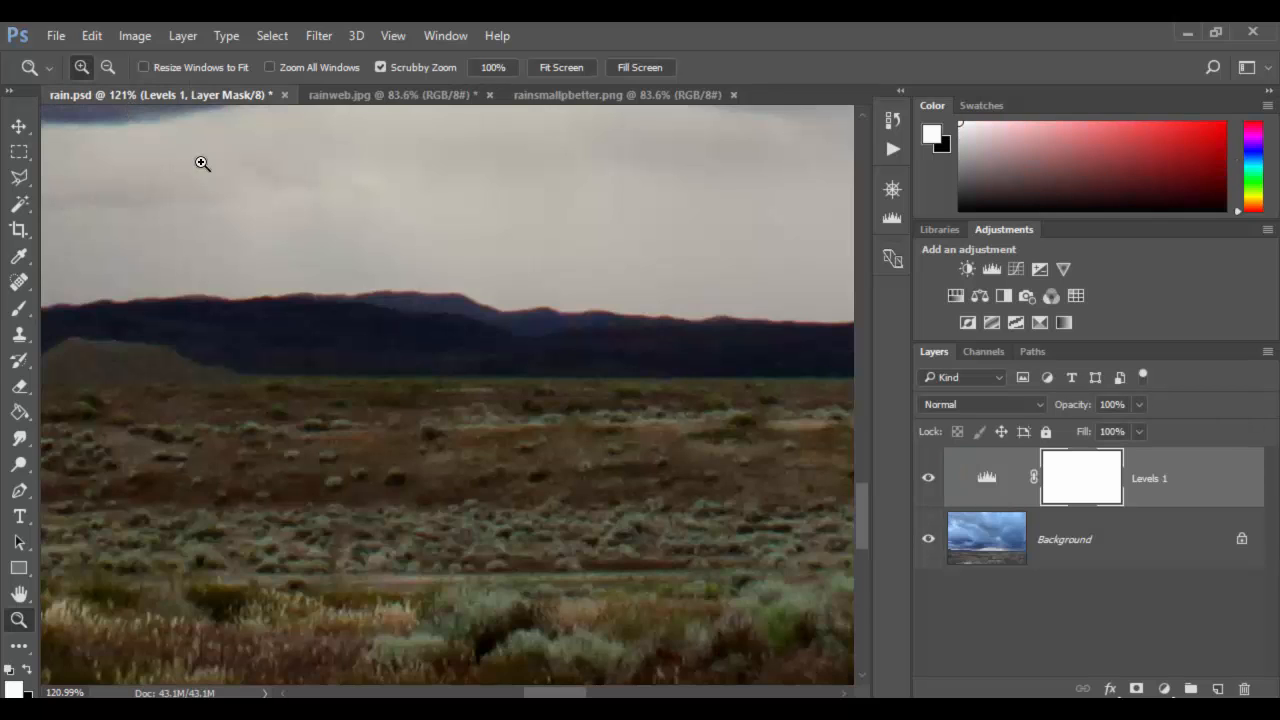
key(ctrl+0)
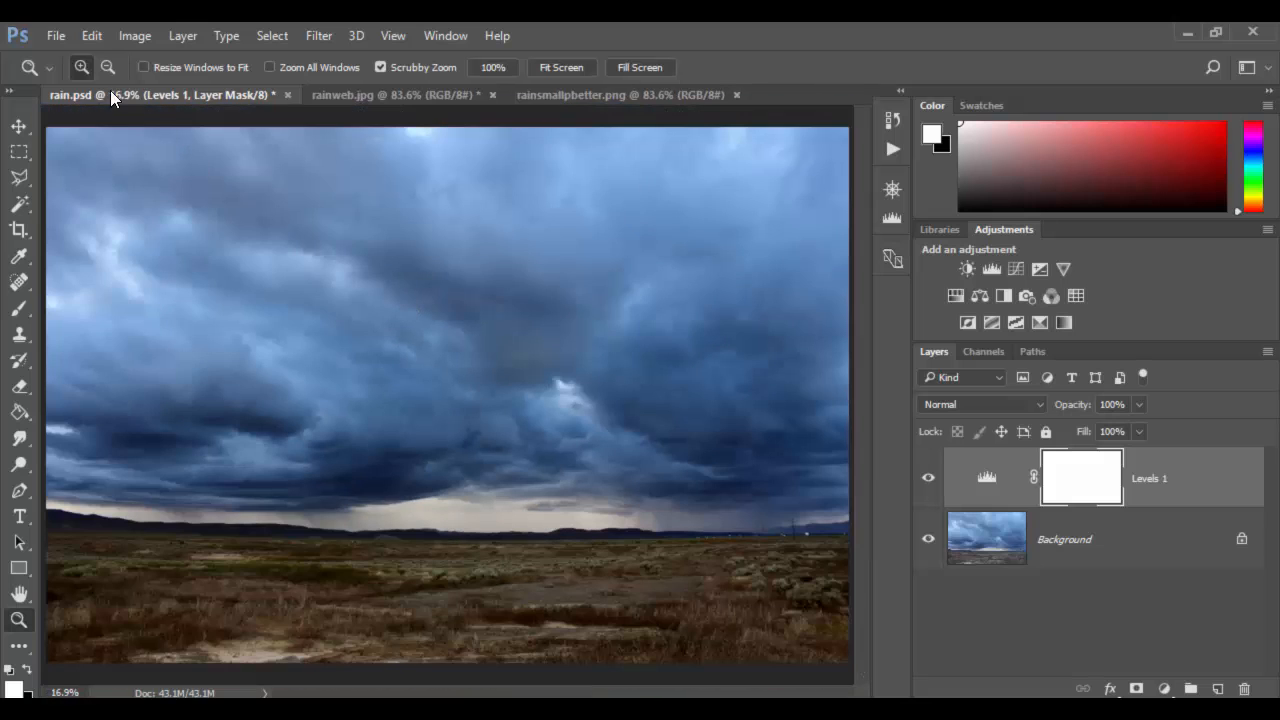
Step: Open the Export As settings for rain.psd and check the available file formats, keeping PNG selected
click(60, 36)
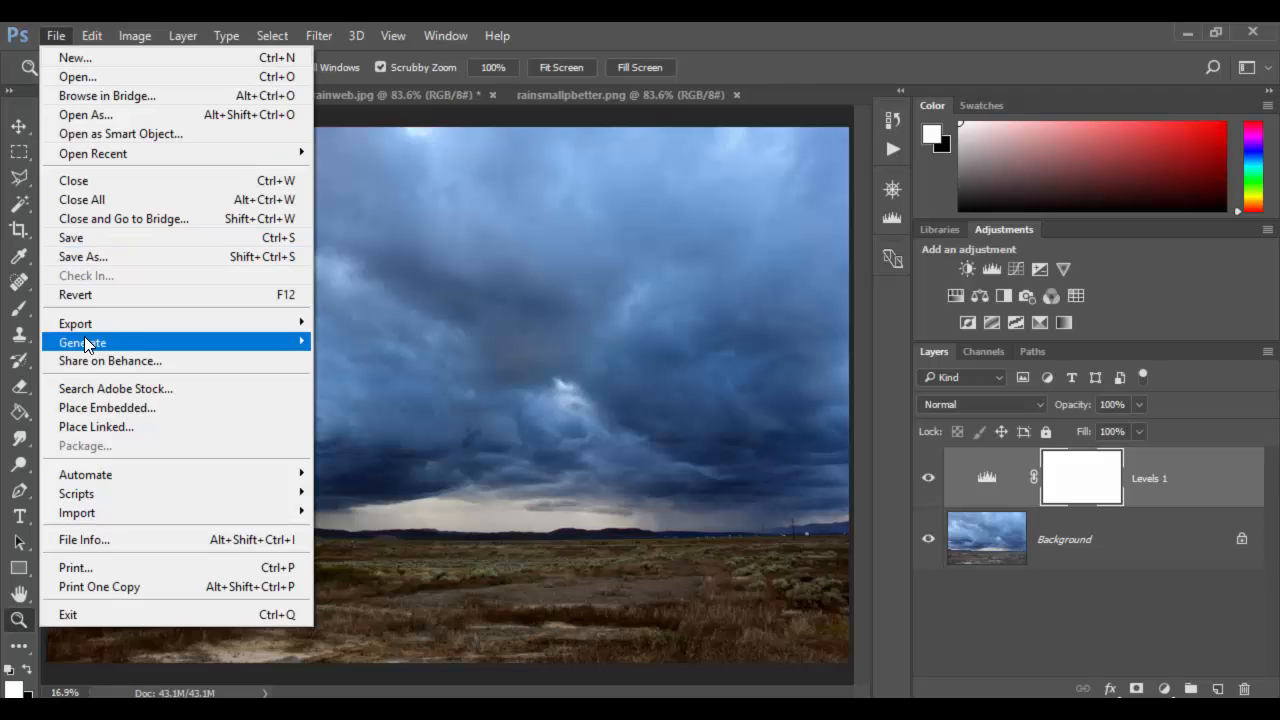
mouse_move(86, 330)
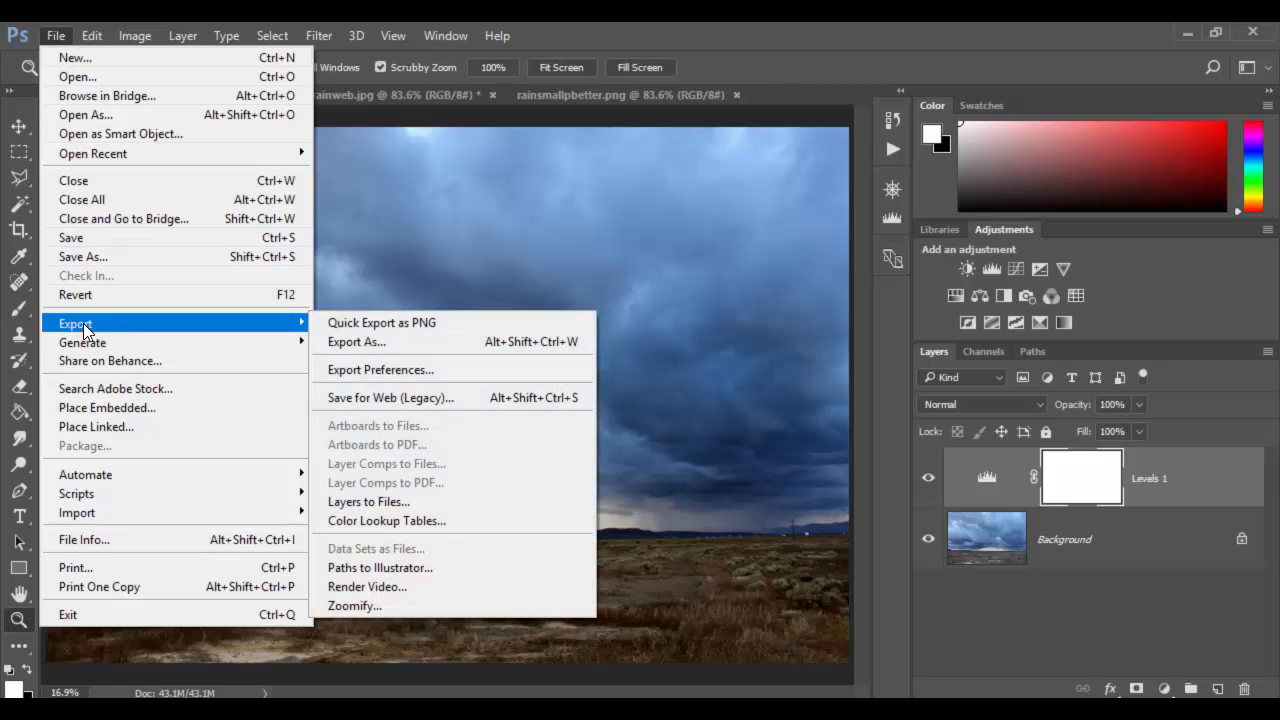
click(398, 347)
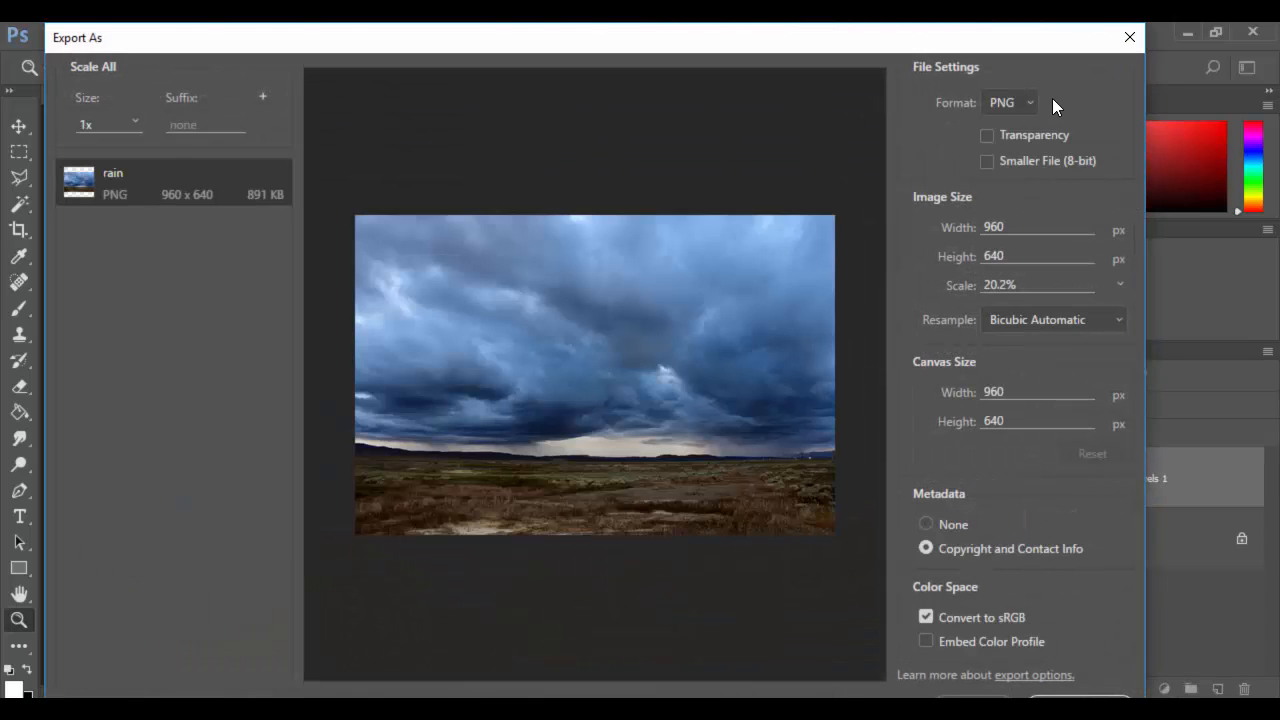
click(1031, 104)
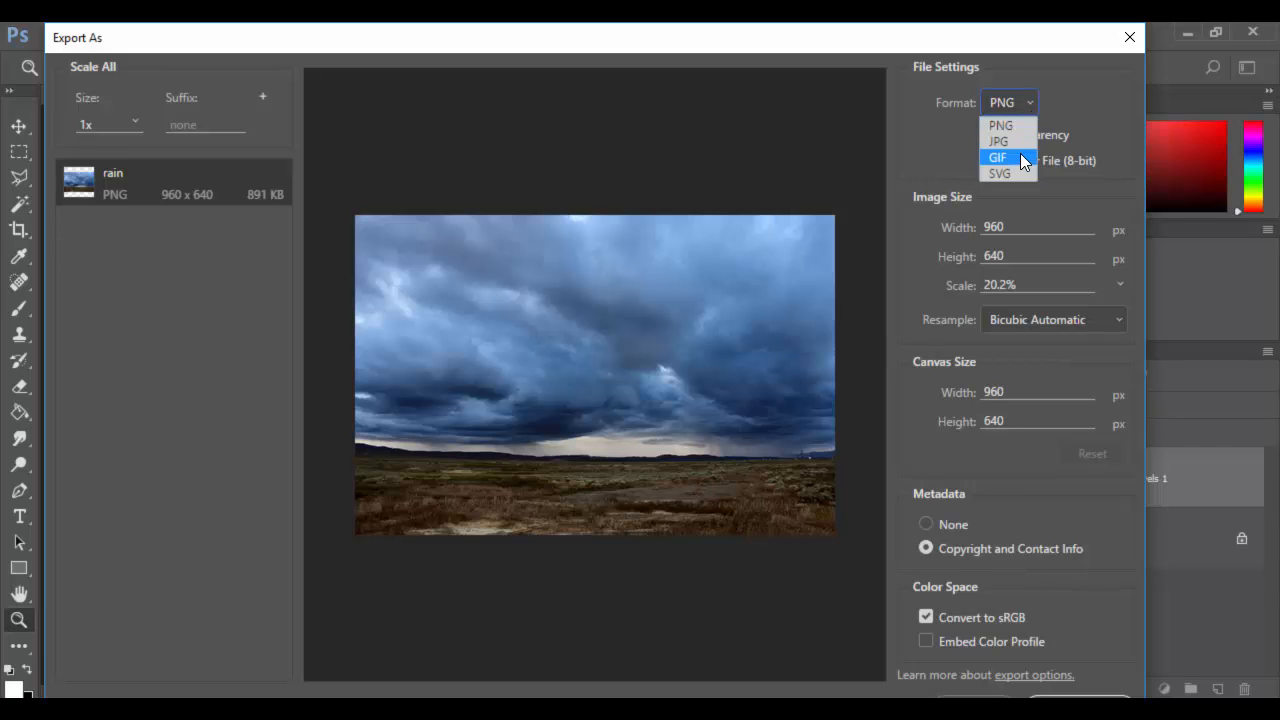
click(1060, 110)
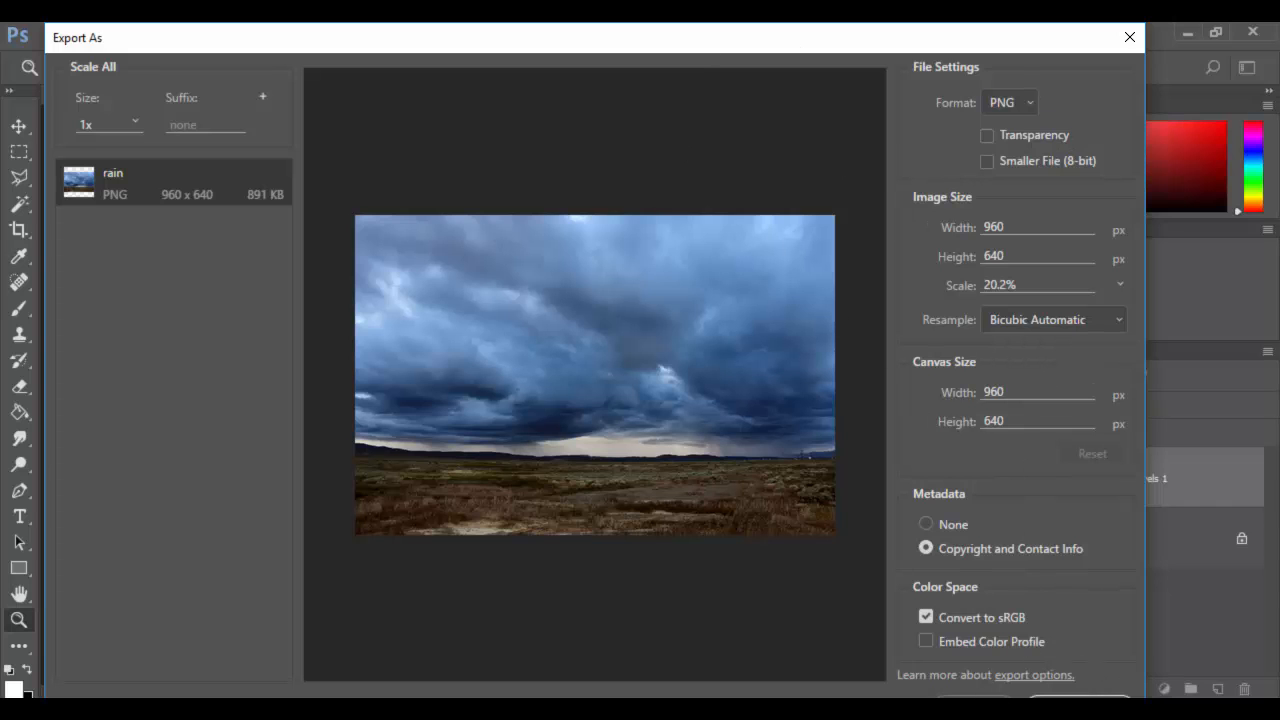
Step: Cancel the Export As settings and open rain.psd in Save for Web (Legacy) instead
key(Escape)
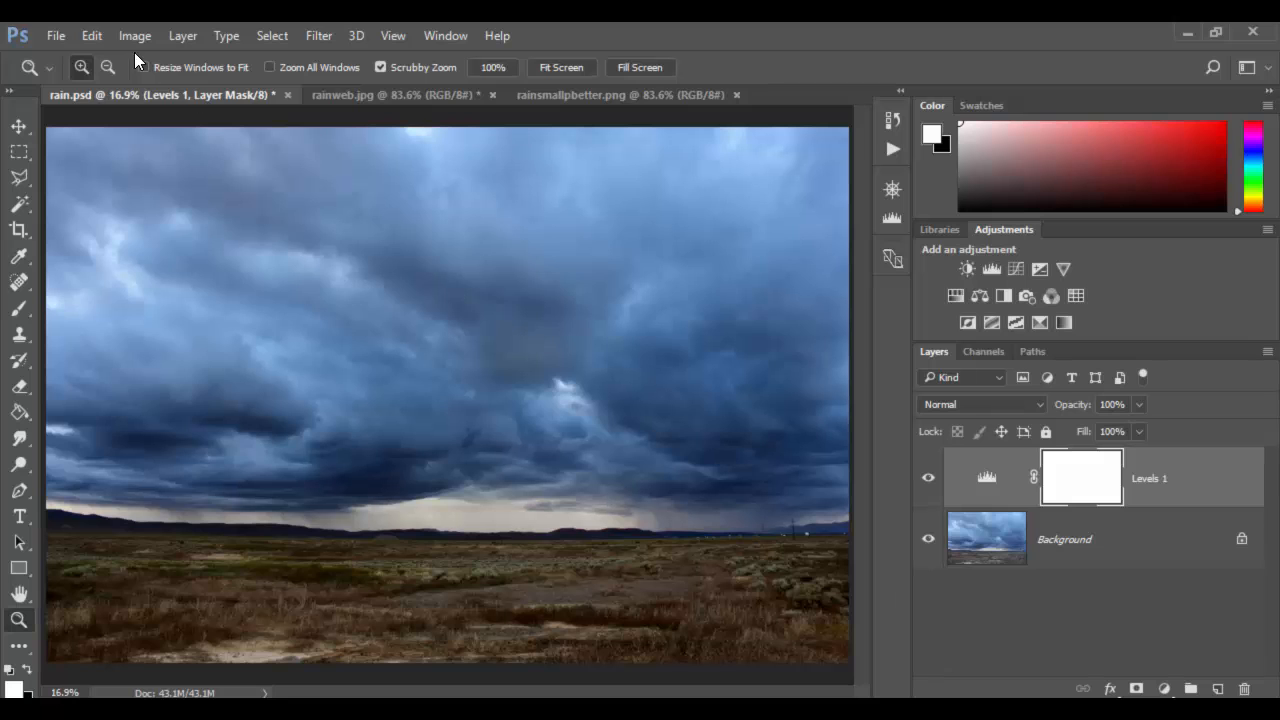
click(55, 36)
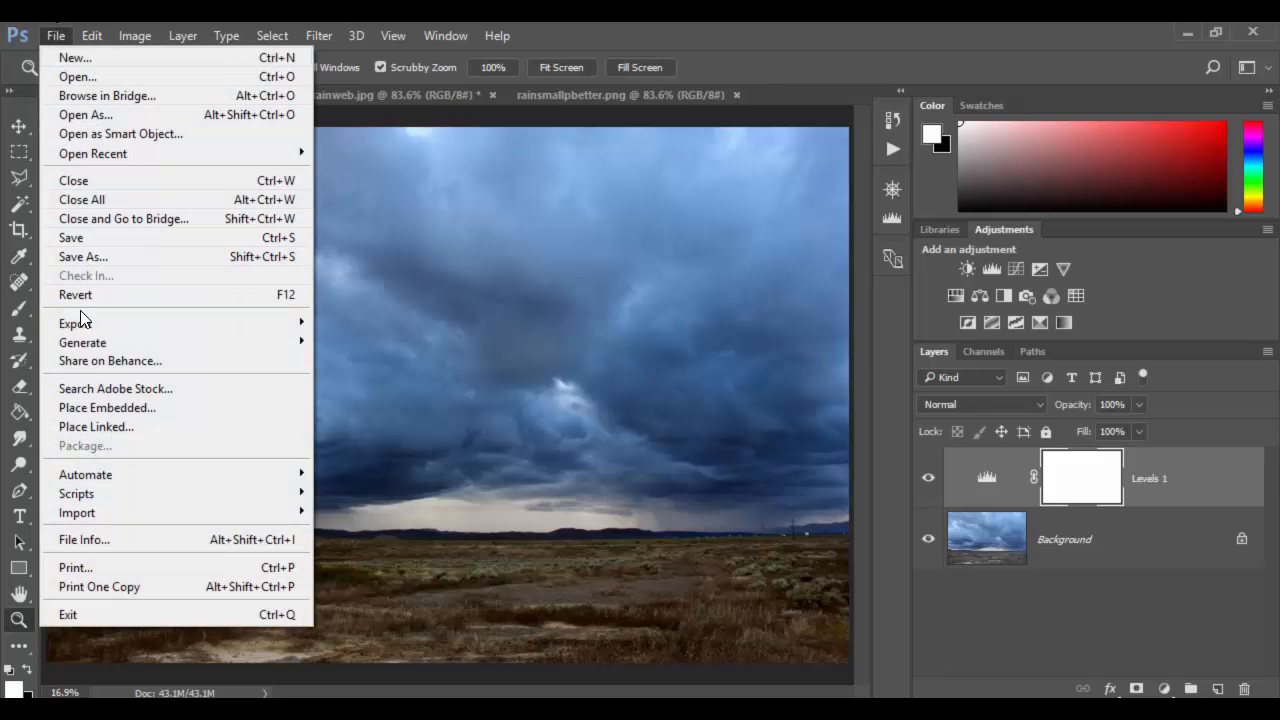
mouse_move(81, 322)
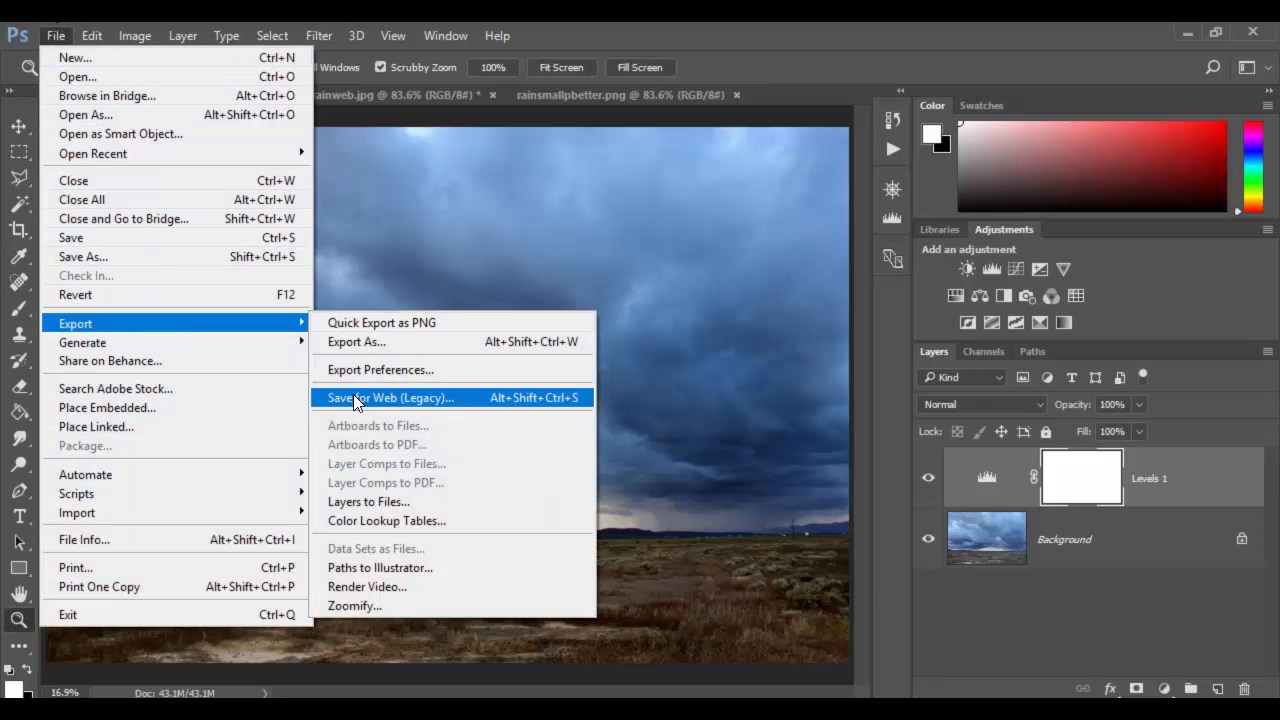
click(427, 396)
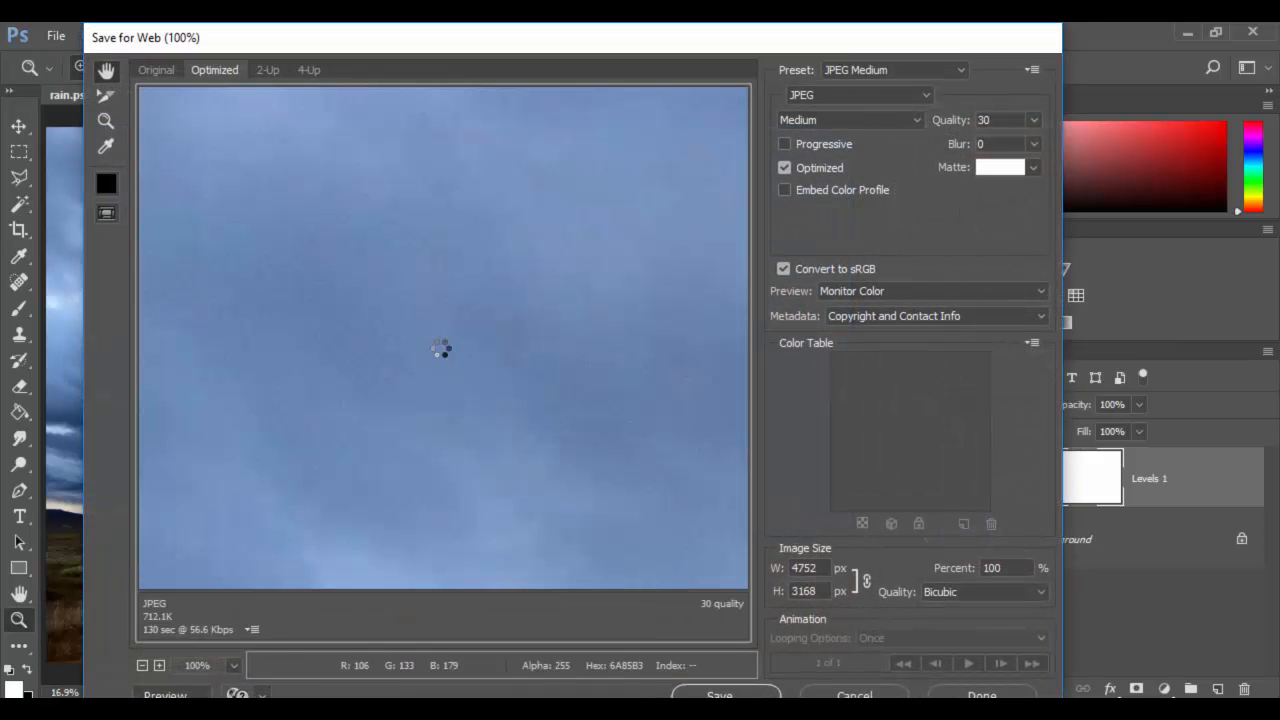
Step: Compare the original of rain.psd with its optimized JPEG Medium version, separately and in the 2-Up view, both close up and as a whole image
click(164, 72)
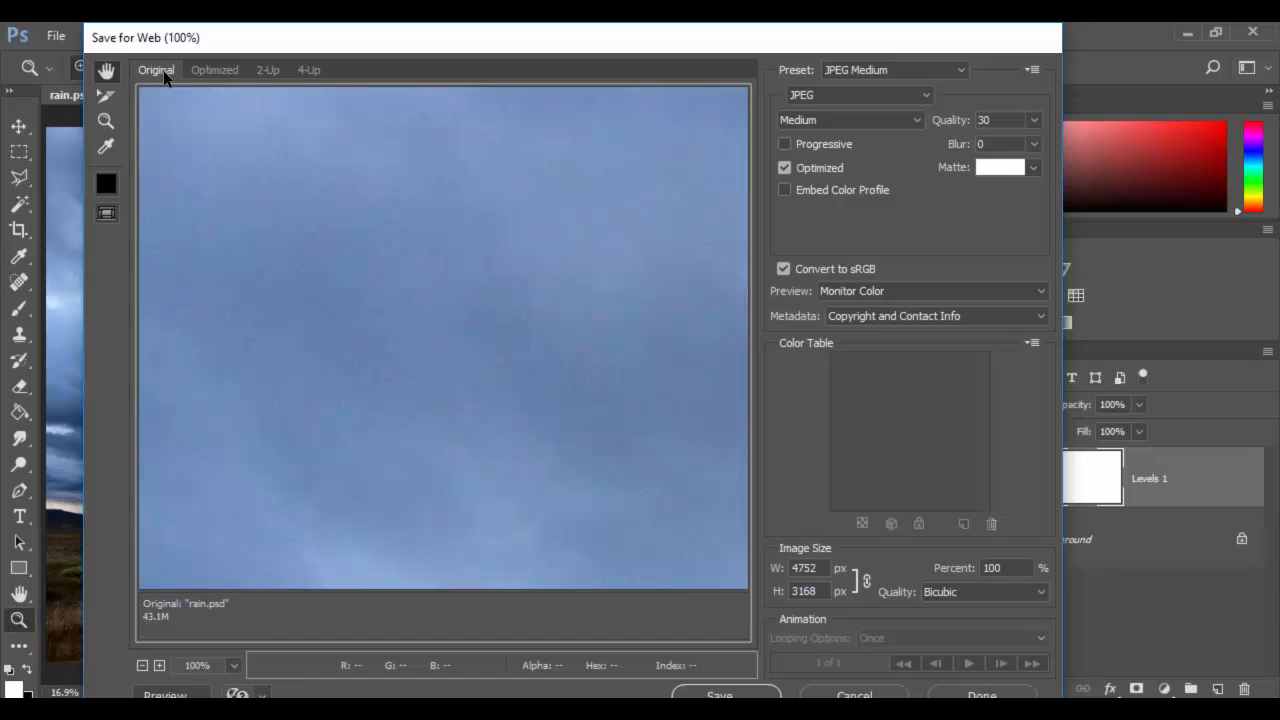
click(208, 69)
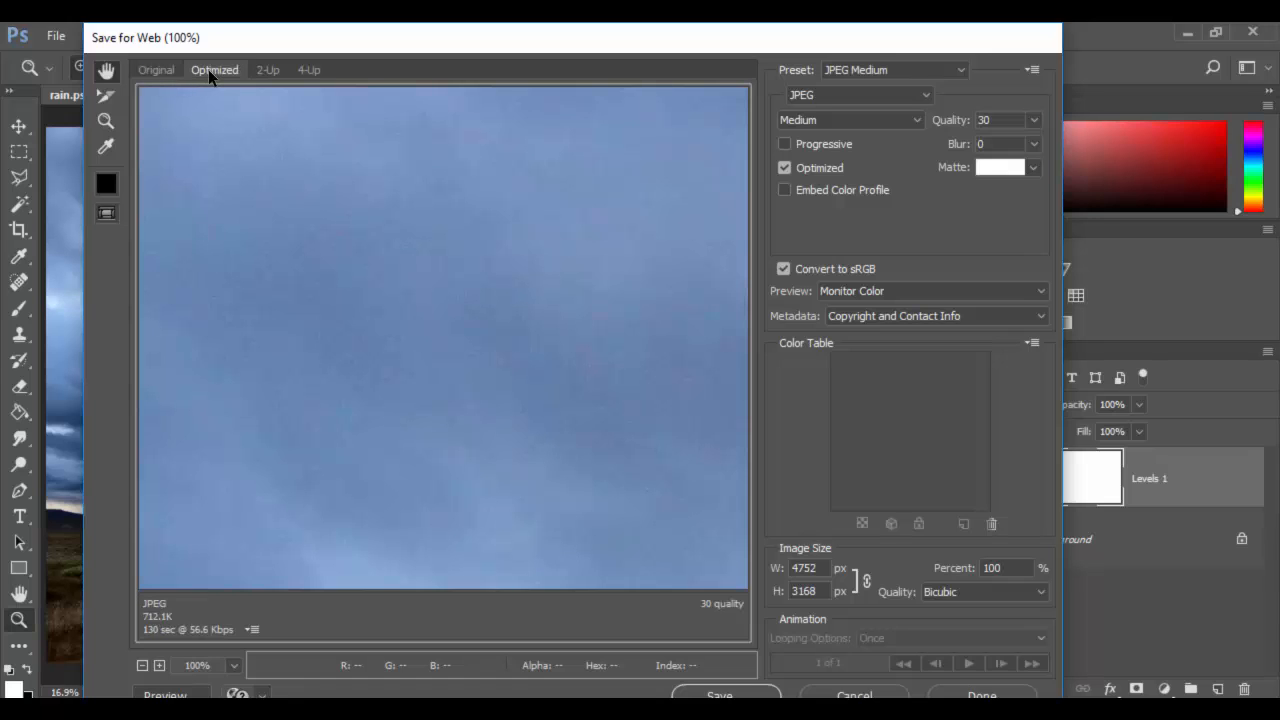
click(270, 68)
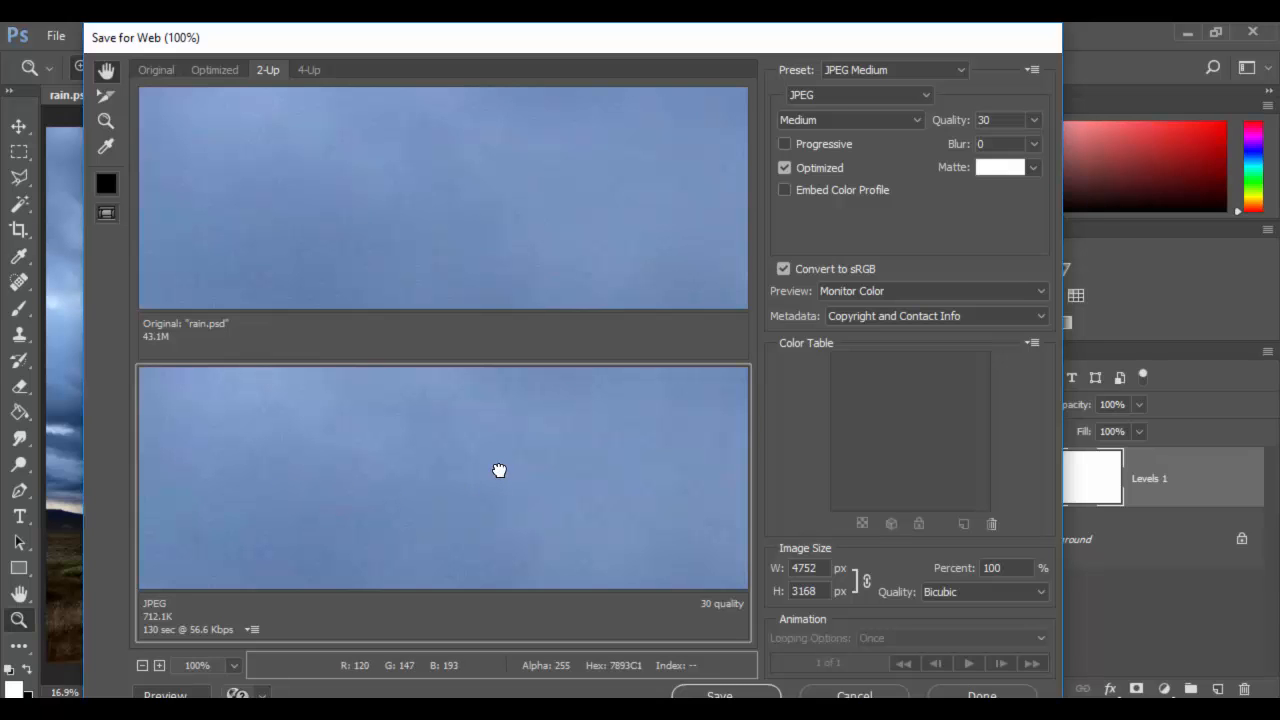
key(ctrl+plus)
key(ctrl+plus)
key(ctrl+plus)
key(ctrl+plus)
key(ctrl+plus)
key(ctrl+plus)
key(ctrl+plus)
key(ctrl+plus)
key(ctrl+plus)
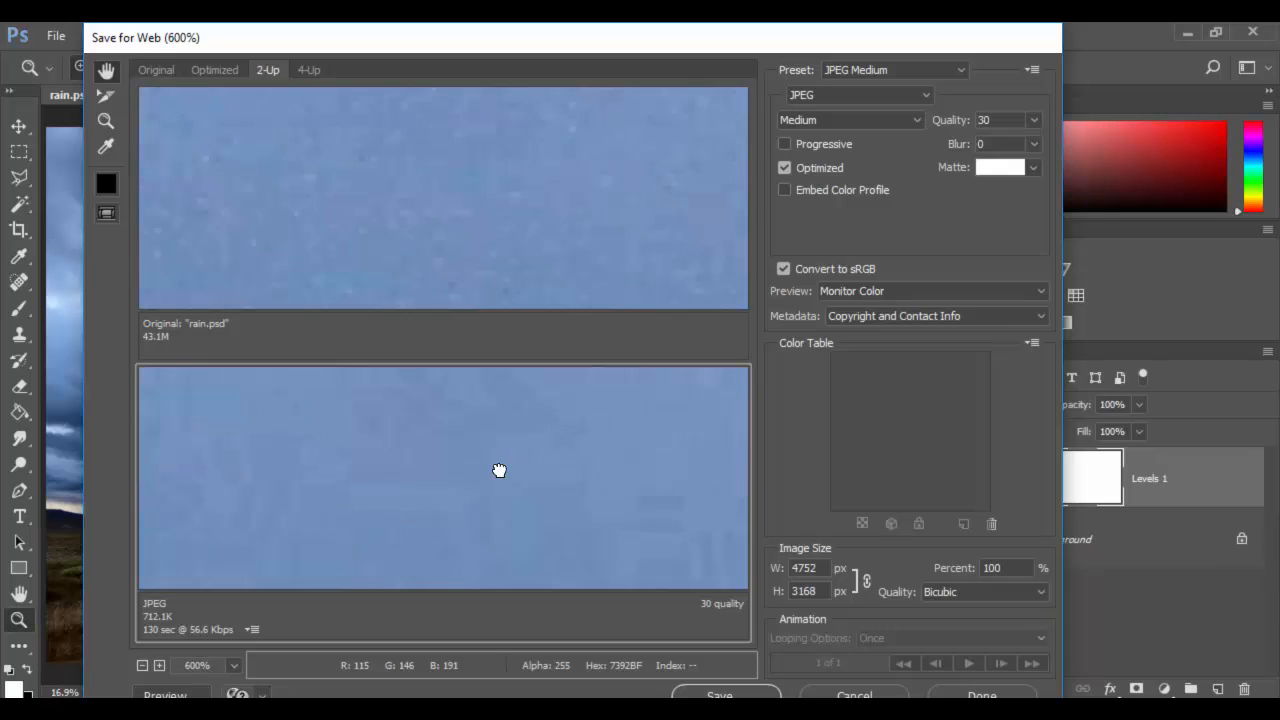
key(ctrl+plus)
key(ctrl+minus)
key(ctrl+minus)
key(ctrl+minus)
key(ctrl+minus)
key(ctrl+minus)
key(ctrl+minus)
key(ctrl+minus)
key(ctrl+minus)
key(ctrl+minus)
key(ctrl+minus)
key(ctrl+minus)
key(ctrl+minus)
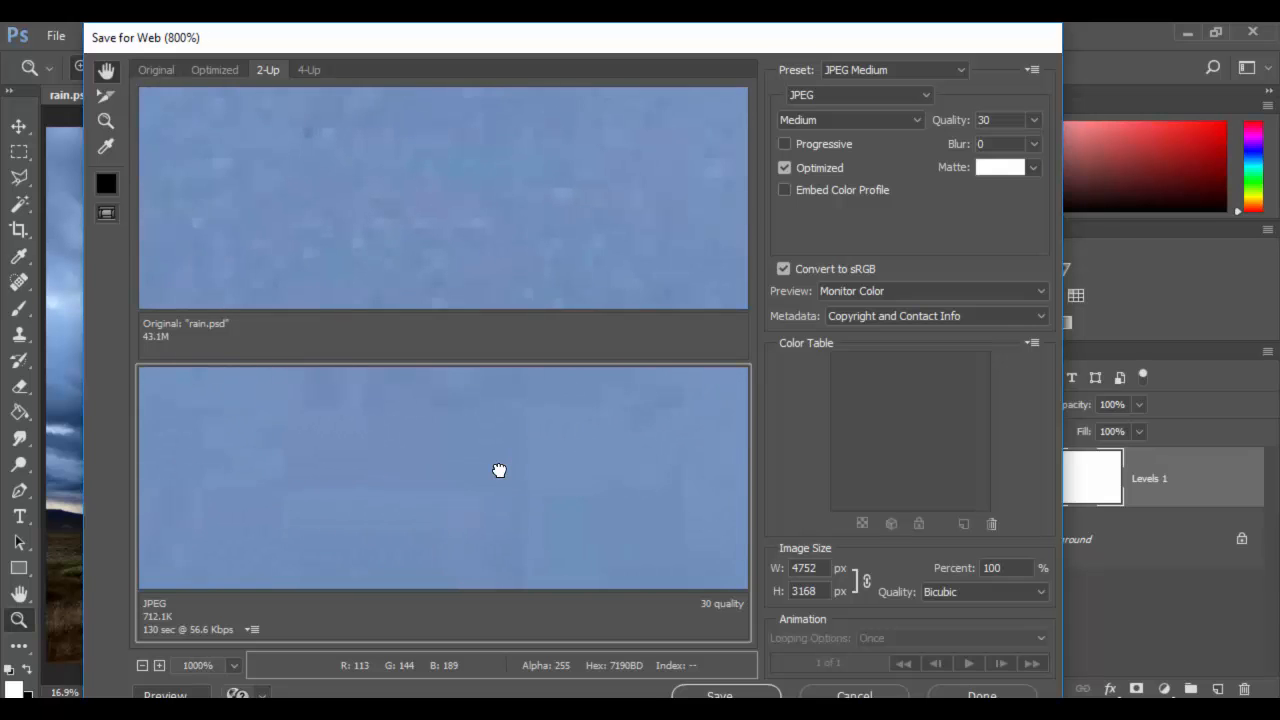
key(ctrl+minus)
key(ctrl+minus)
key(ctrl+minus)
key(ctrl+minus)
key(ctrl+minus)
key(ctrl+minus)
key(ctrl+minus)
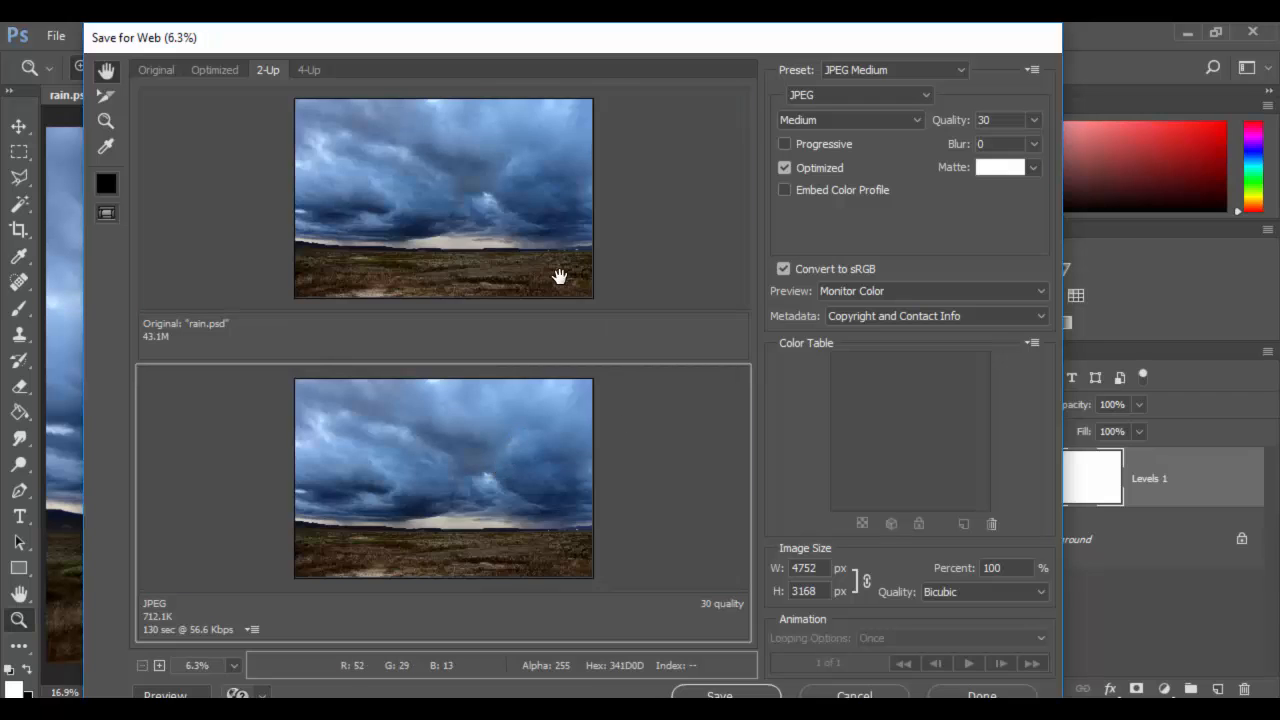
Step: Return to the single optimized preview and fit the whole image in the preview area
click(591, 217)
click(505, 430)
click(210, 68)
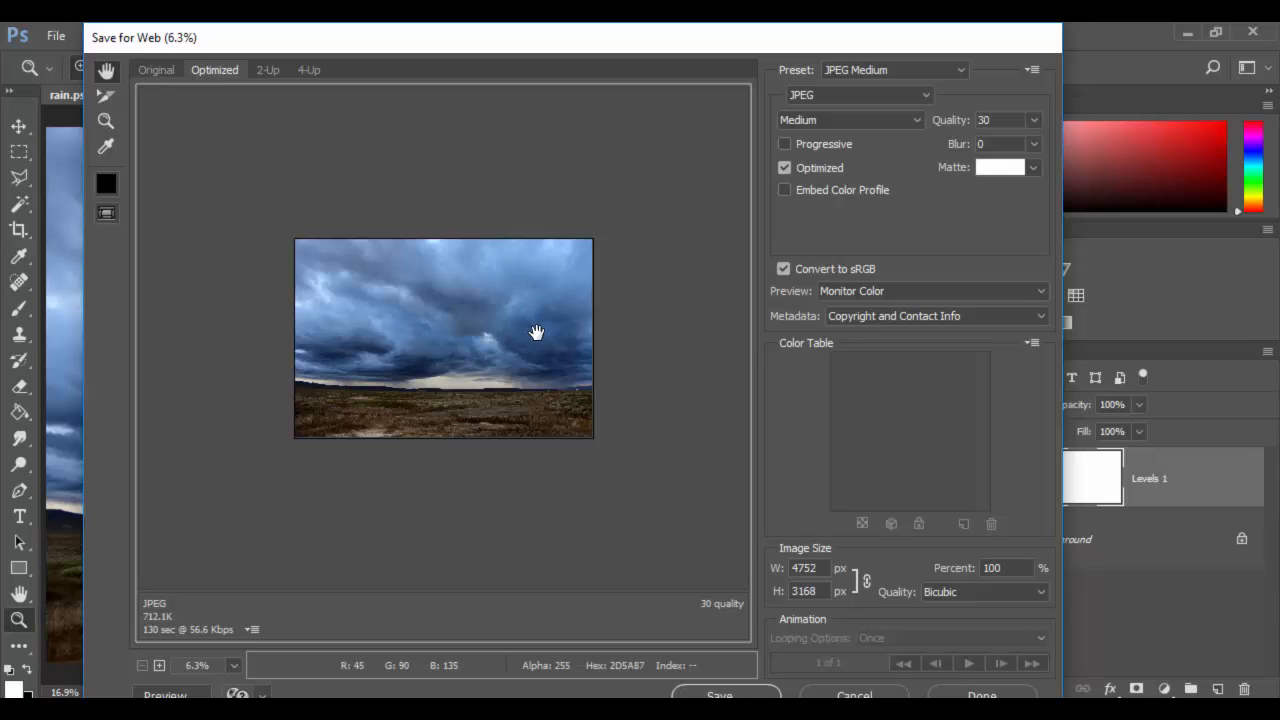
key(ctrl+0)
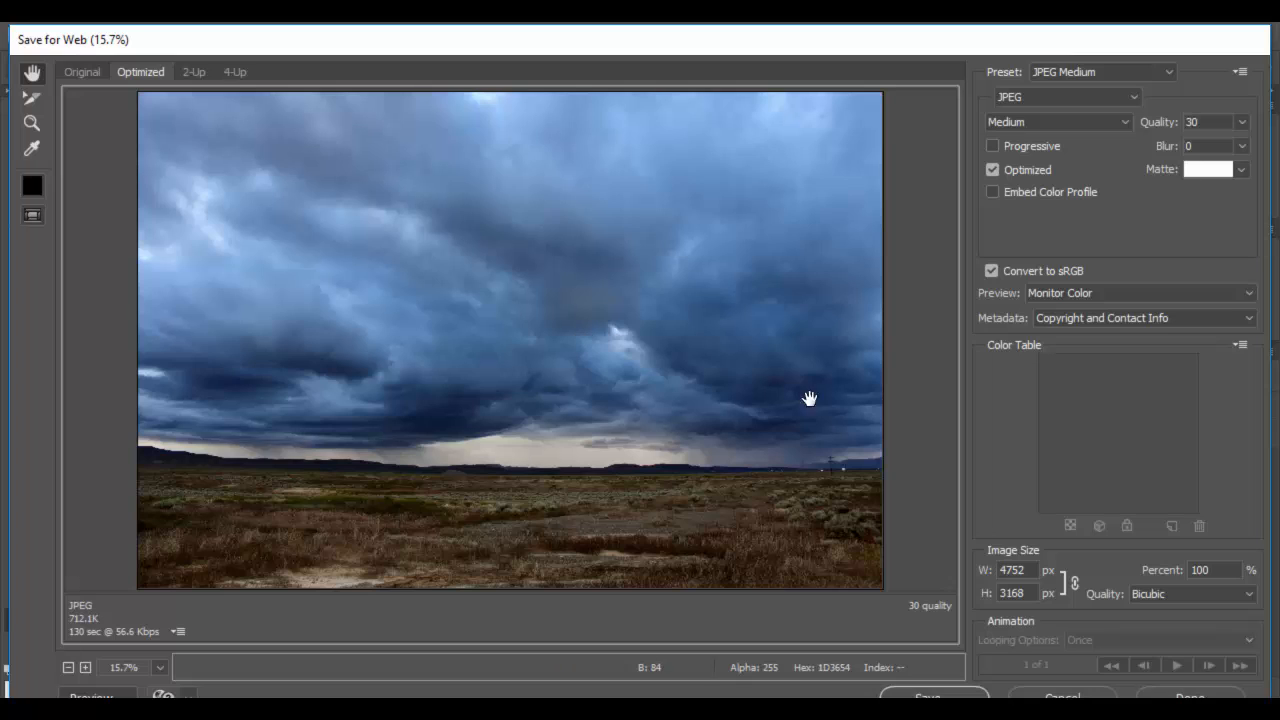
Step: Check the format and compression quality choices, choosing JPEG at Medium quality
click(1047, 96)
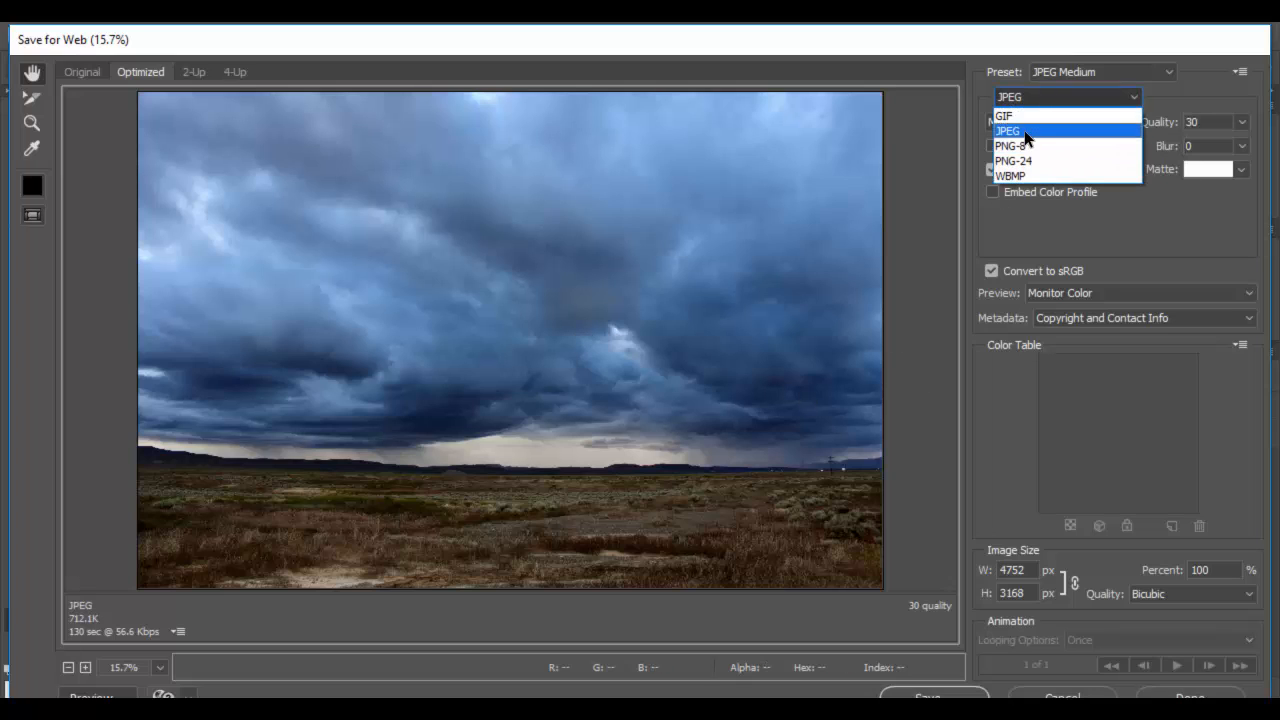
click(1024, 130)
click(1031, 118)
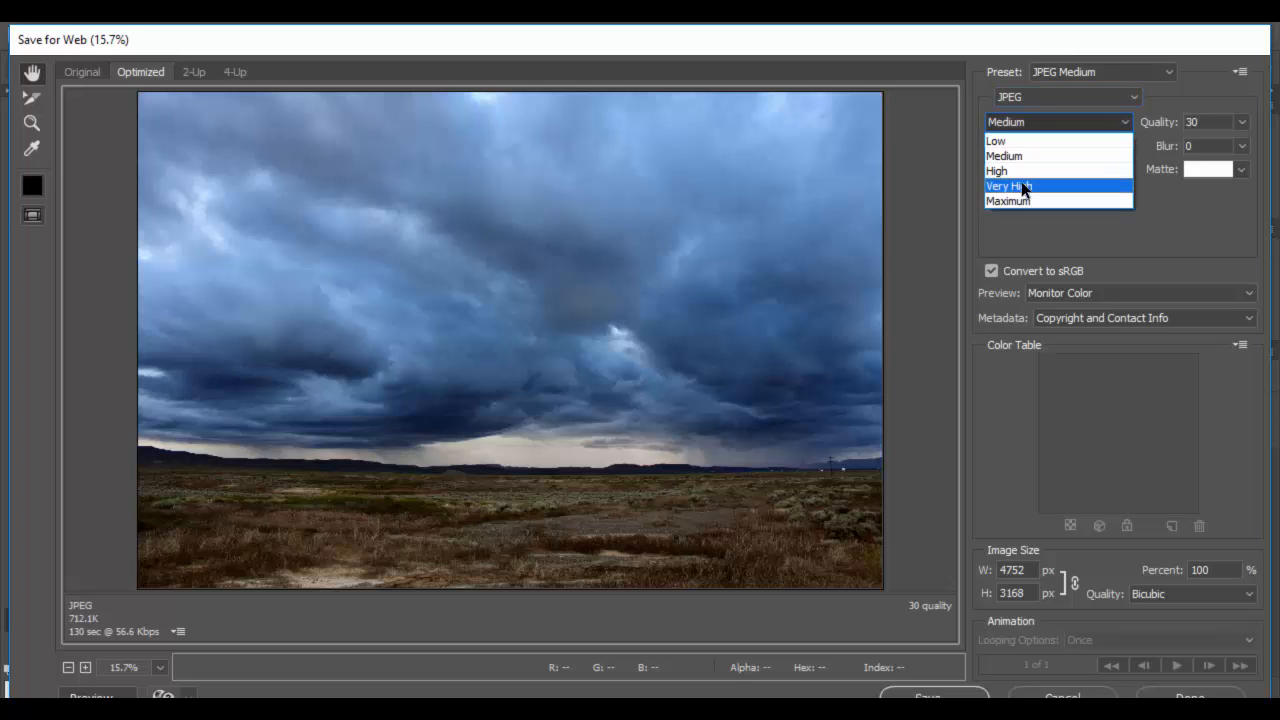
click(1022, 156)
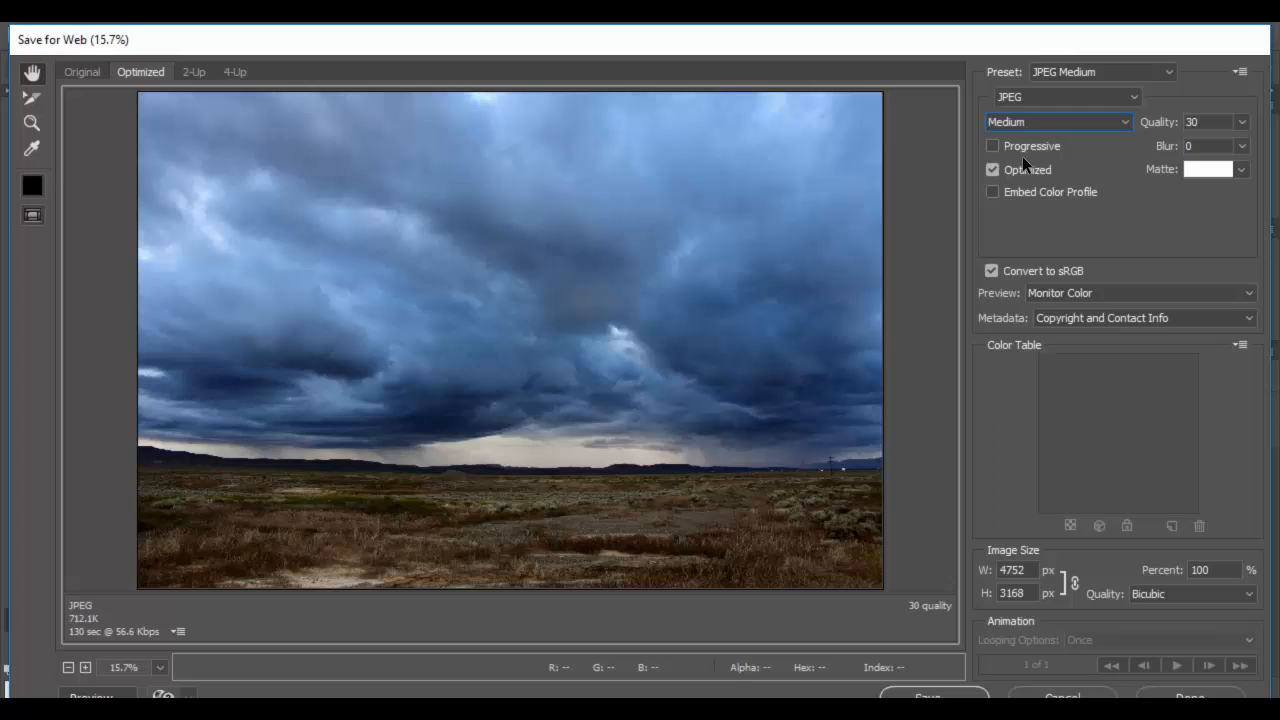
Step: Set the exported image's width to 960 px with the proportions linked
click(1013, 570)
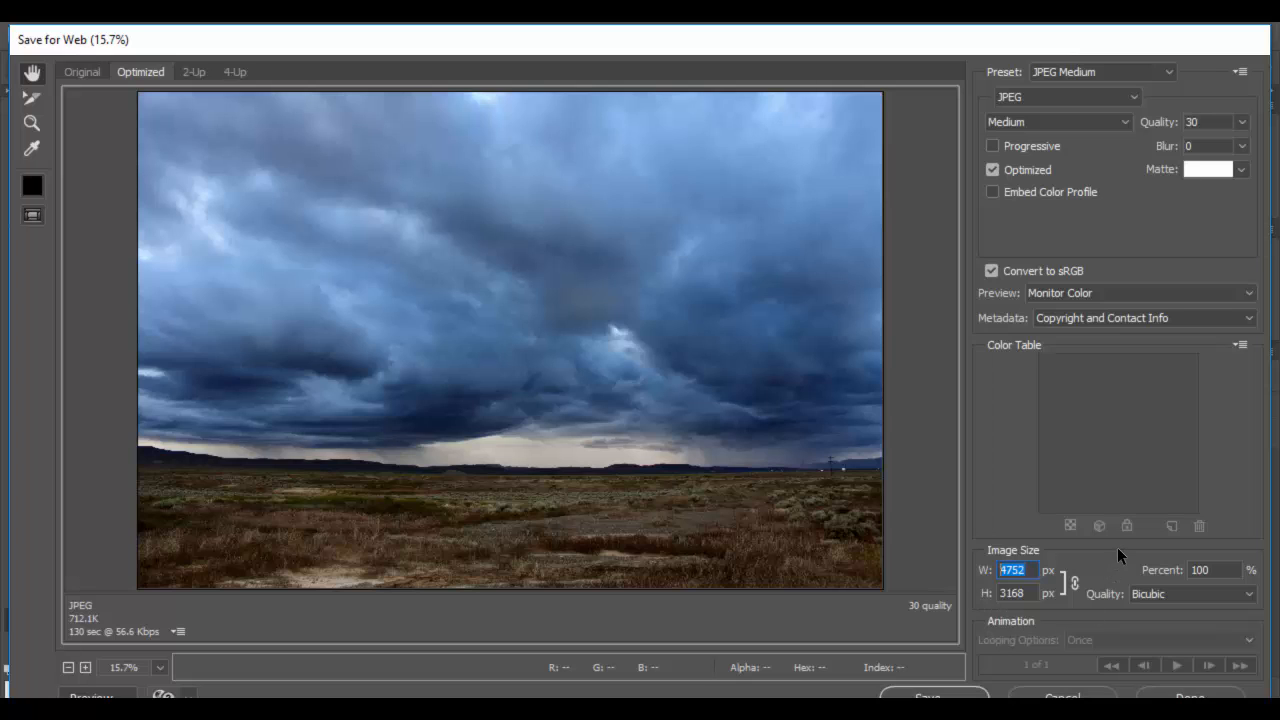
text(960)
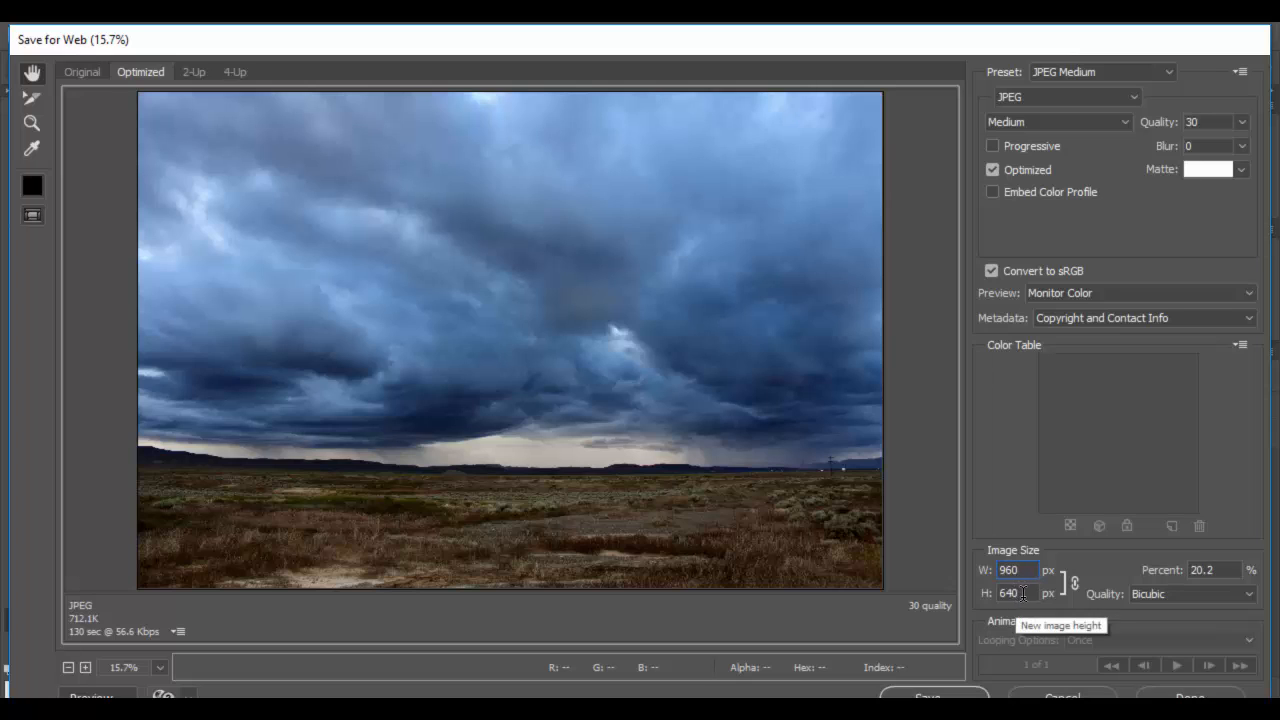
drag(1022, 593, 1000, 594)
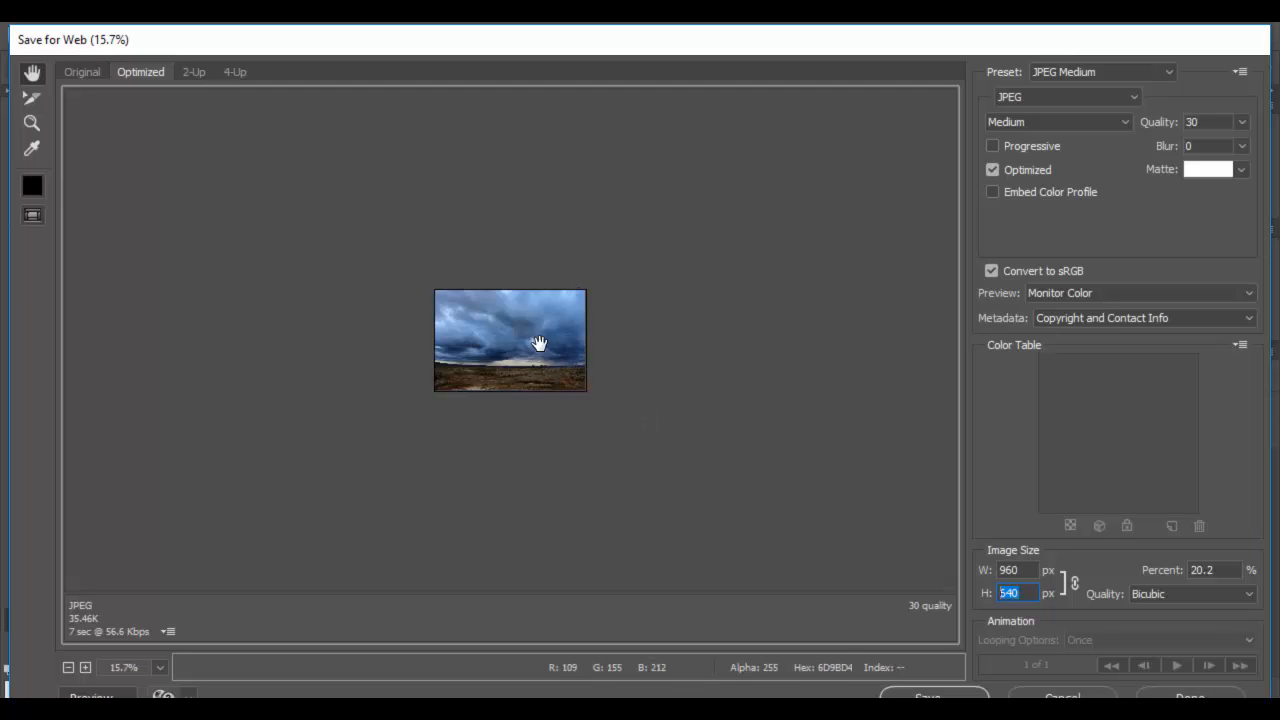
Step: Inspect the resized JPEG preview close up along the horizon, then return to a view of the entire image
key(z)
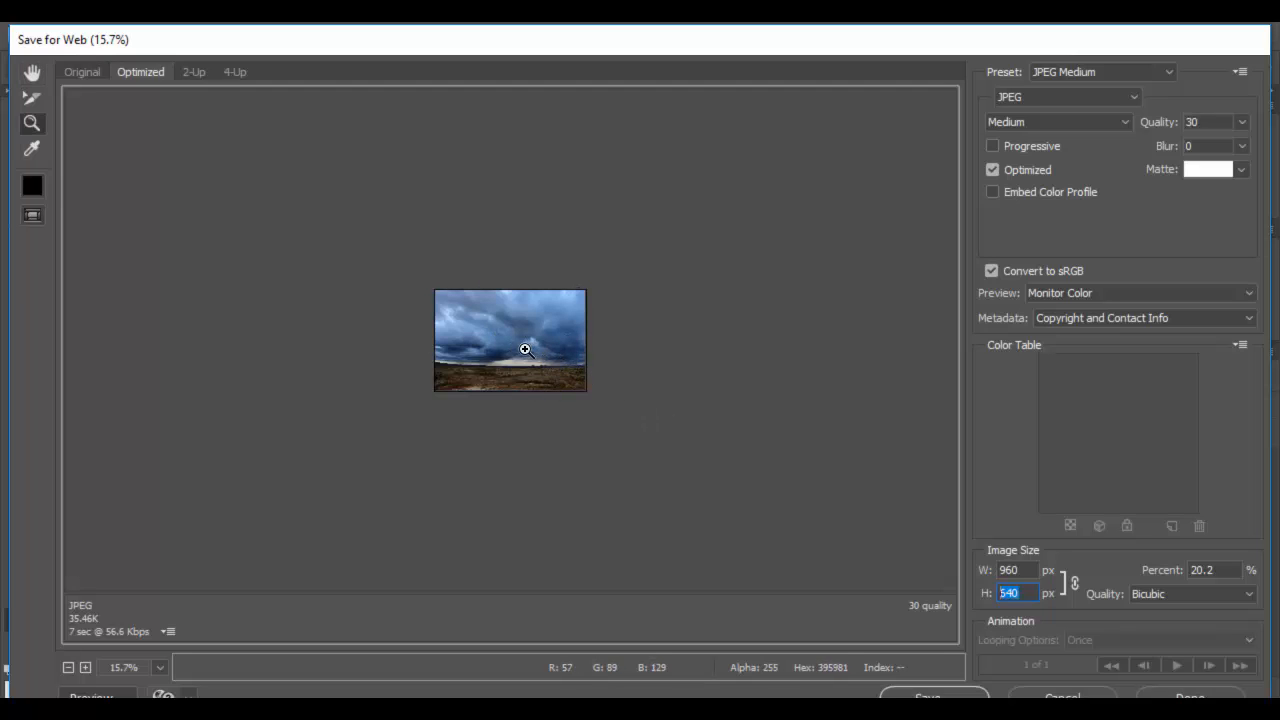
drag(510, 348, 546, 363)
alt+click(558, 405)
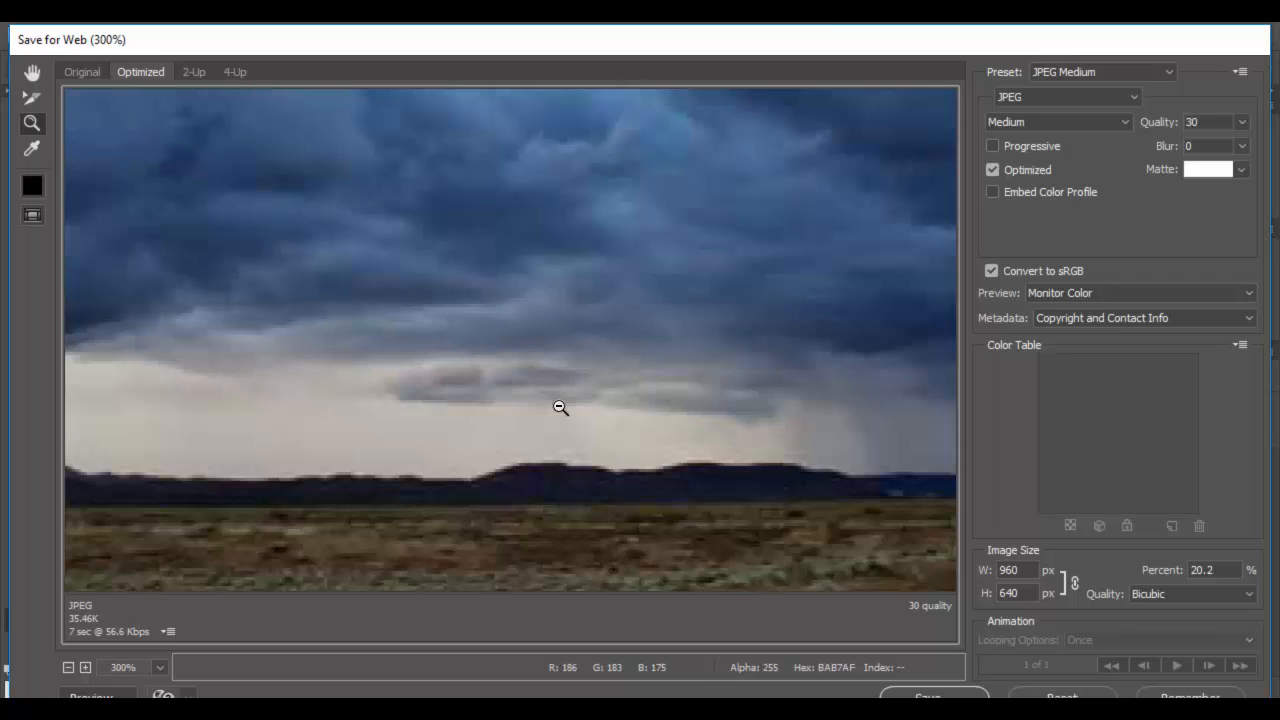
alt+click(558, 405)
alt+click(558, 405)
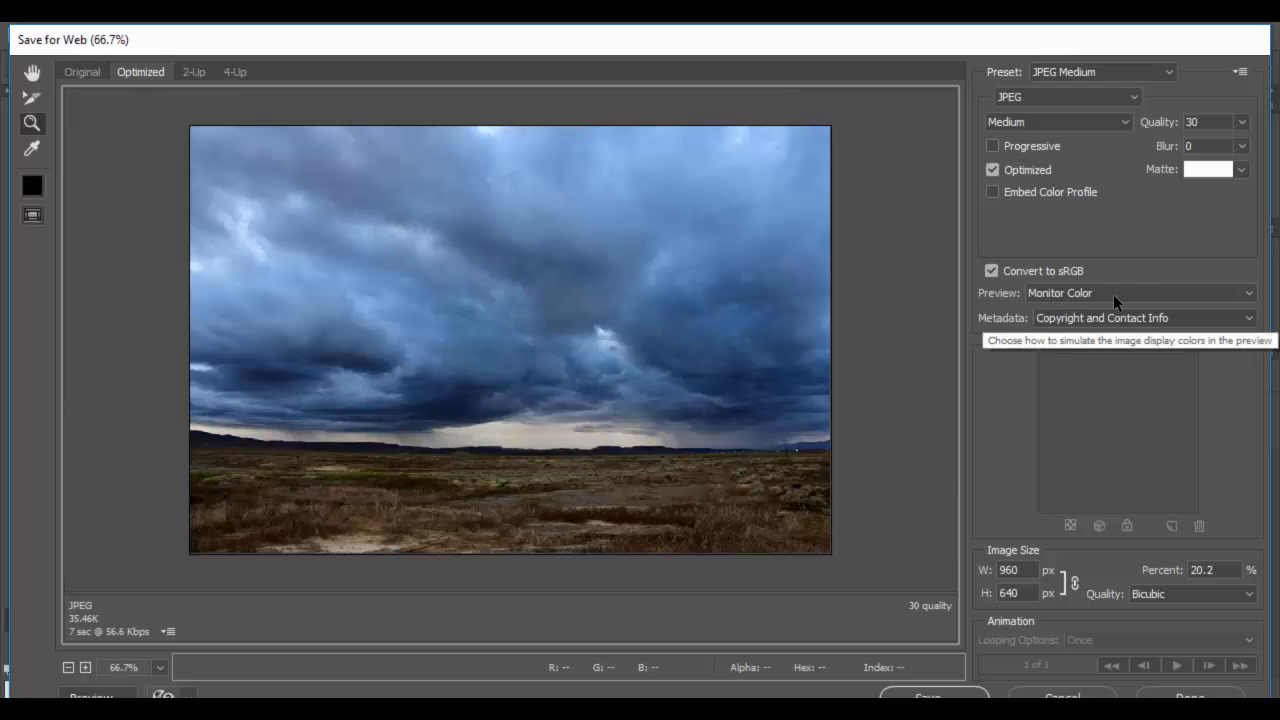
Step: Check the metadata choices, choosing Copyright and Contact Info, and review the JPEG quality value
click(1042, 316)
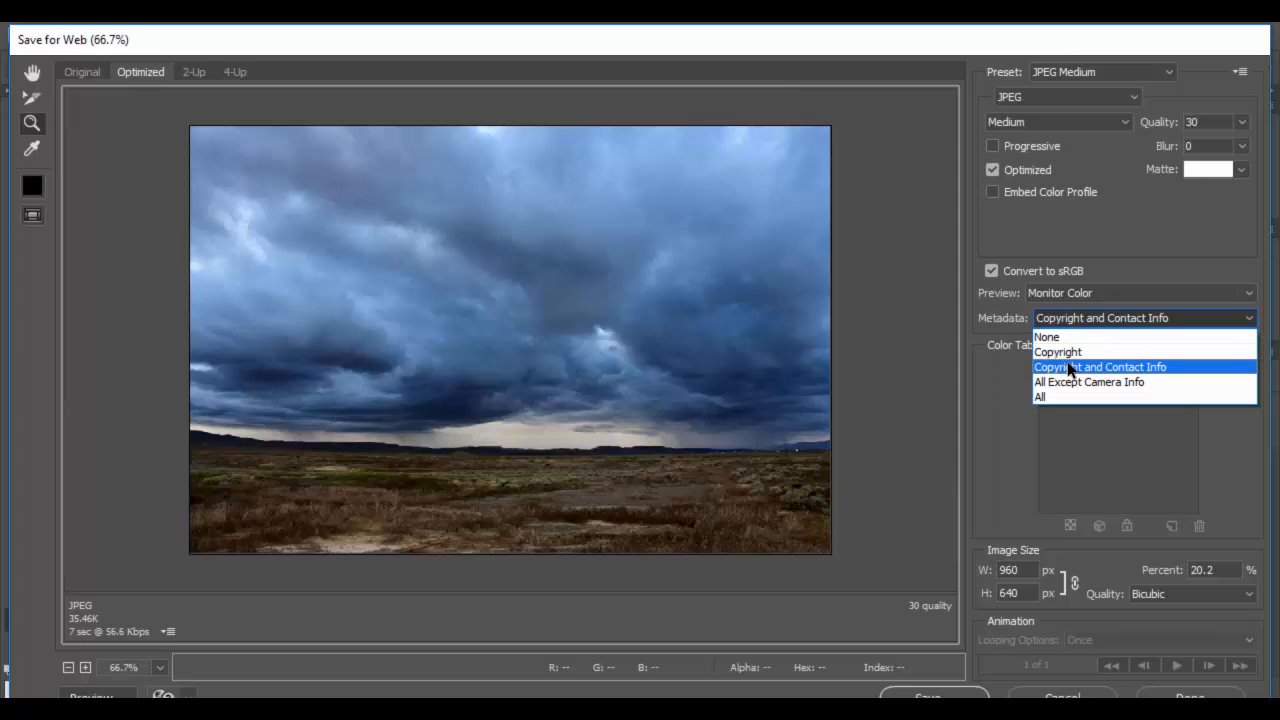
click(1069, 367)
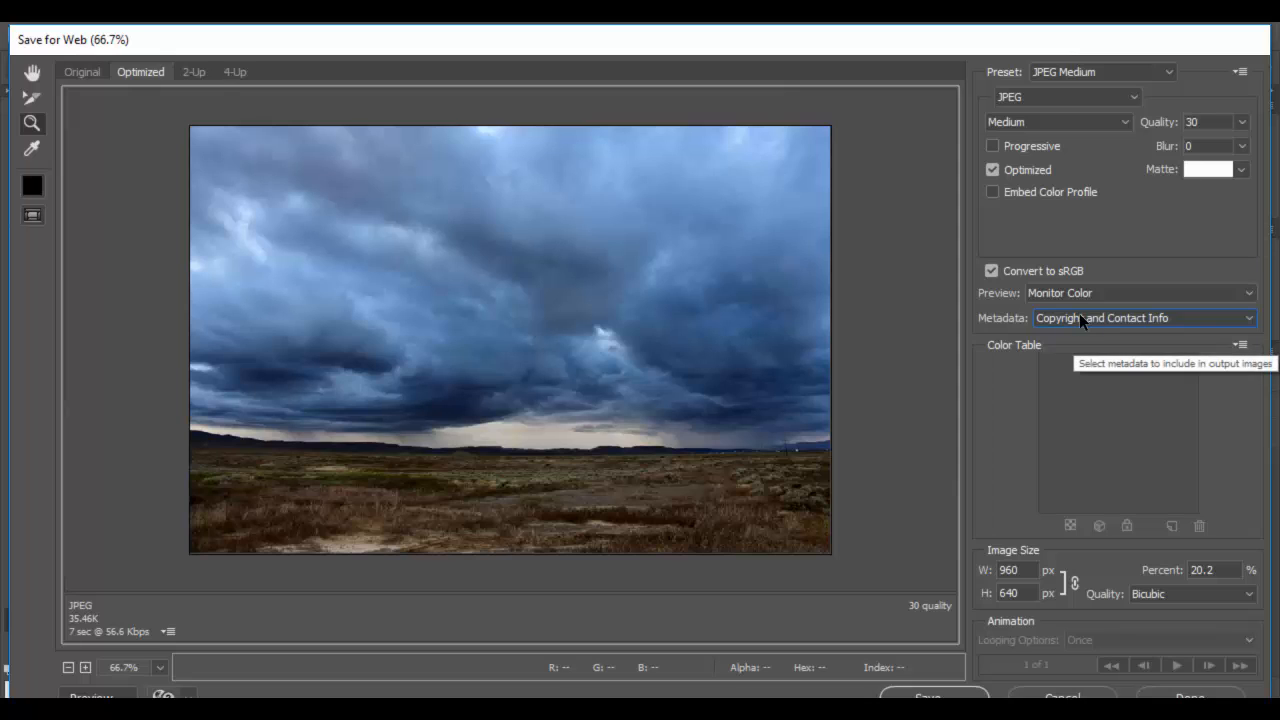
click(1210, 120)
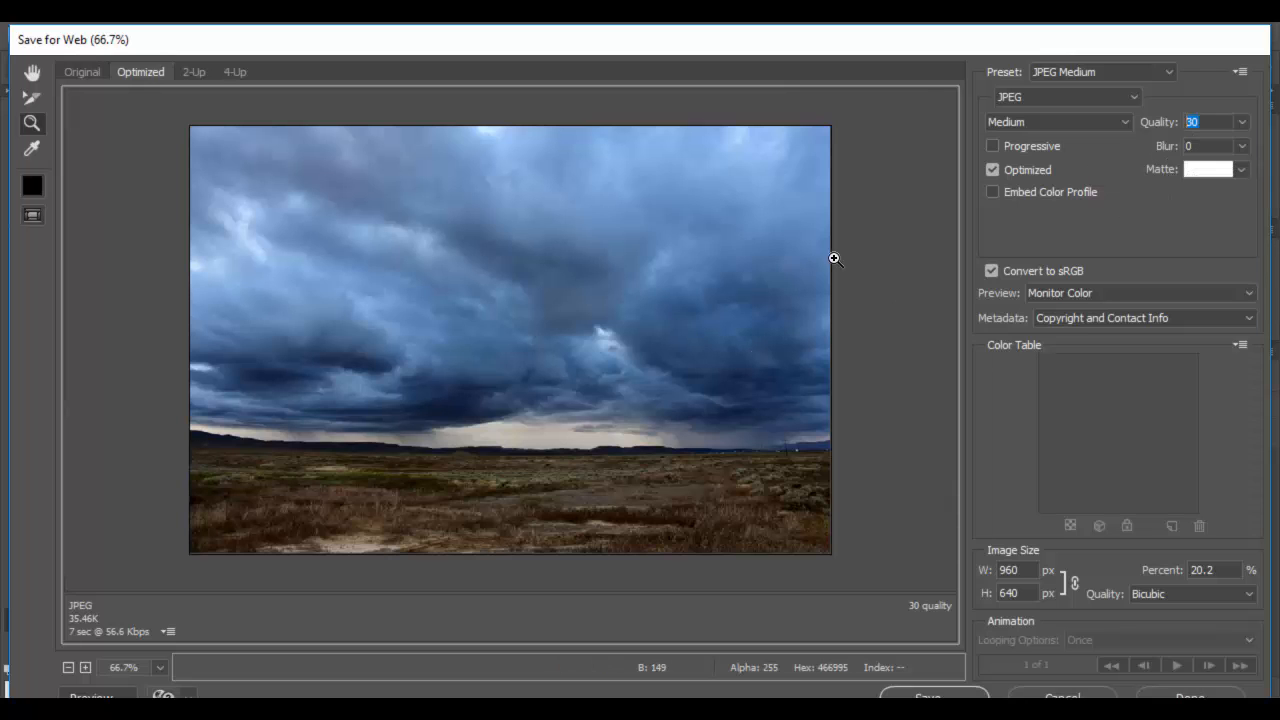
Step: Save the optimized image as raindown.jpg in the Salt Lake and Arches National Park folder
mouse_move(908, 43)
mouse_down()
mouse_move(857, 37)
mouse_move(886, 34)
mouse_up()
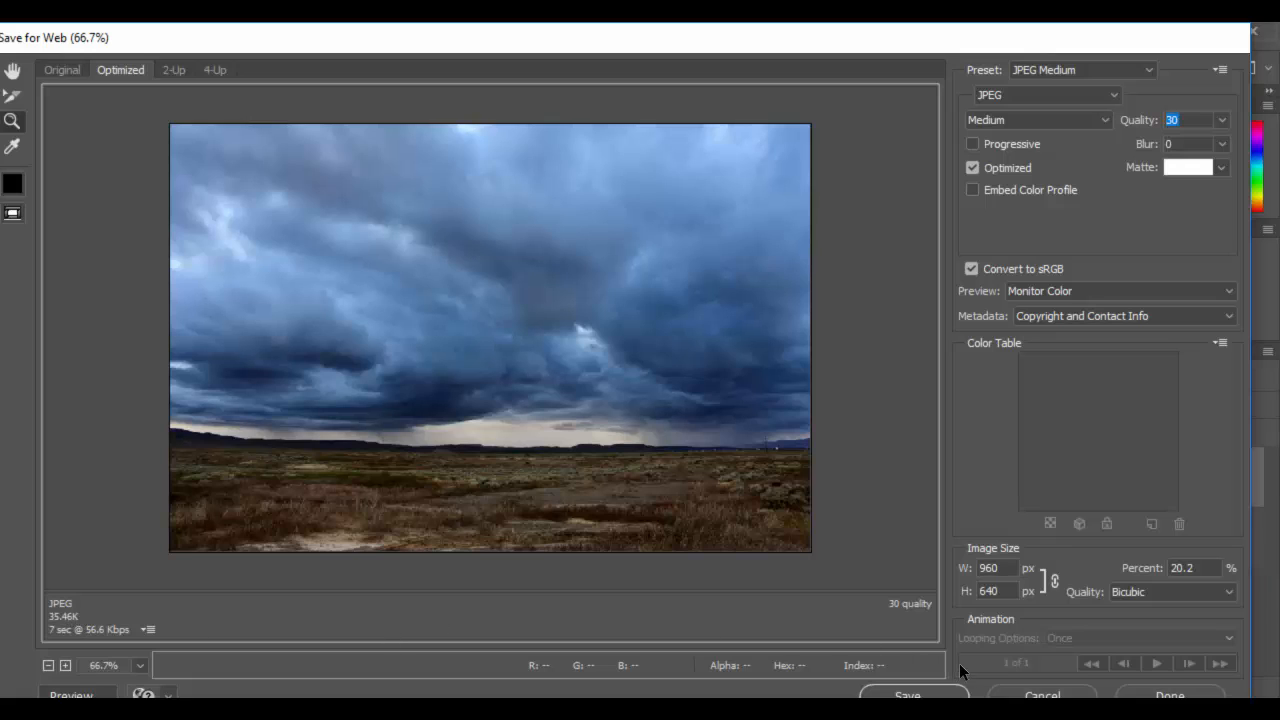
click(910, 695)
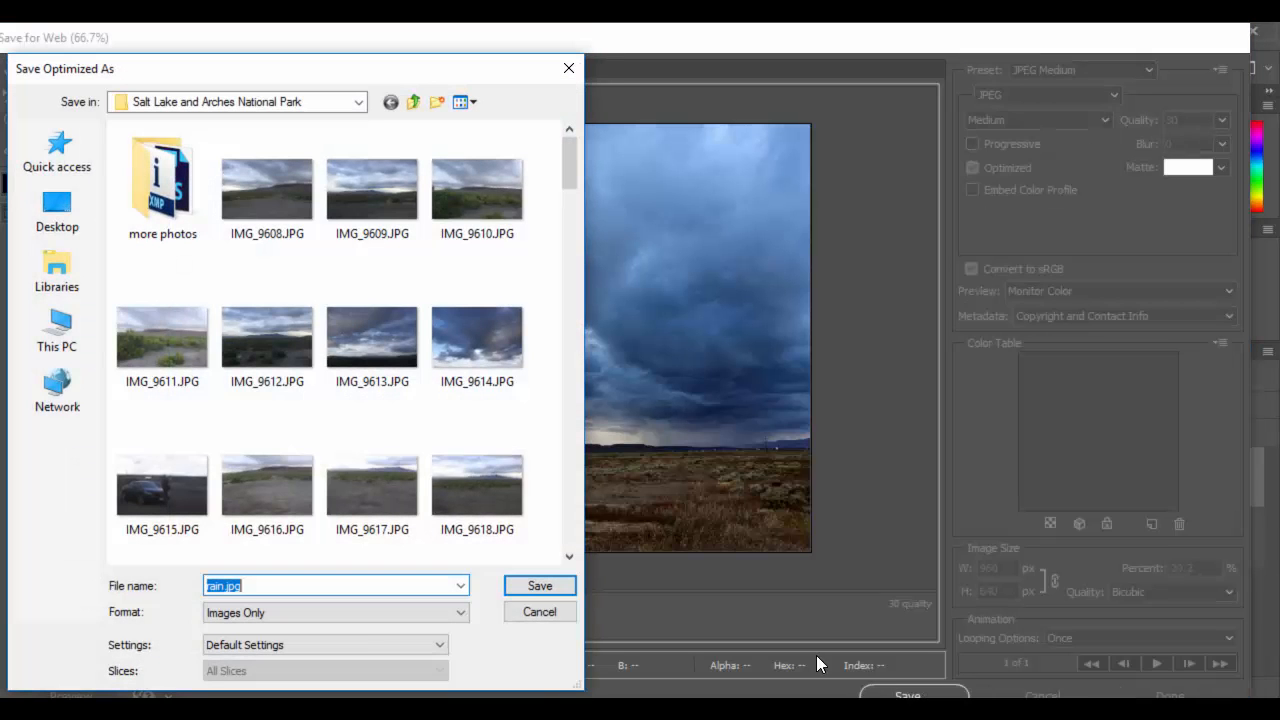
click(225, 586)
text(dow)
click(514, 586)
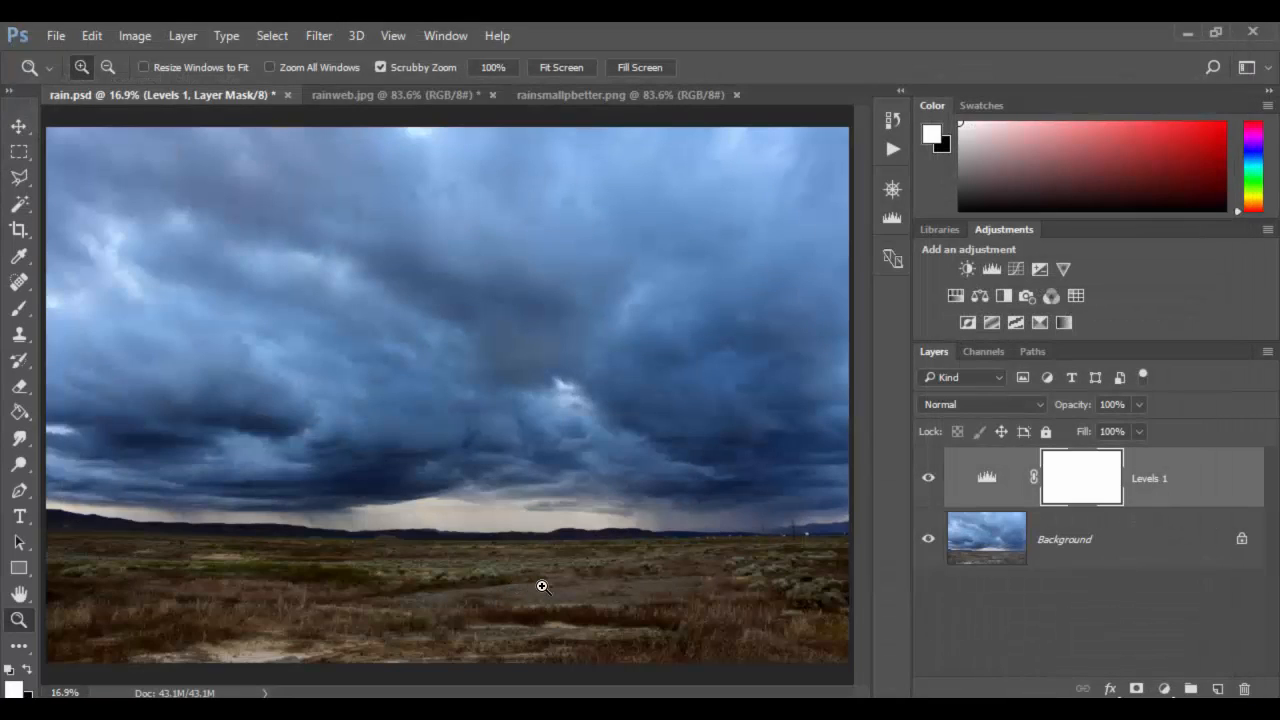
Step: Open the exported raindown.jpg from the Salt Lake and Arches National Park folder
click(55, 30)
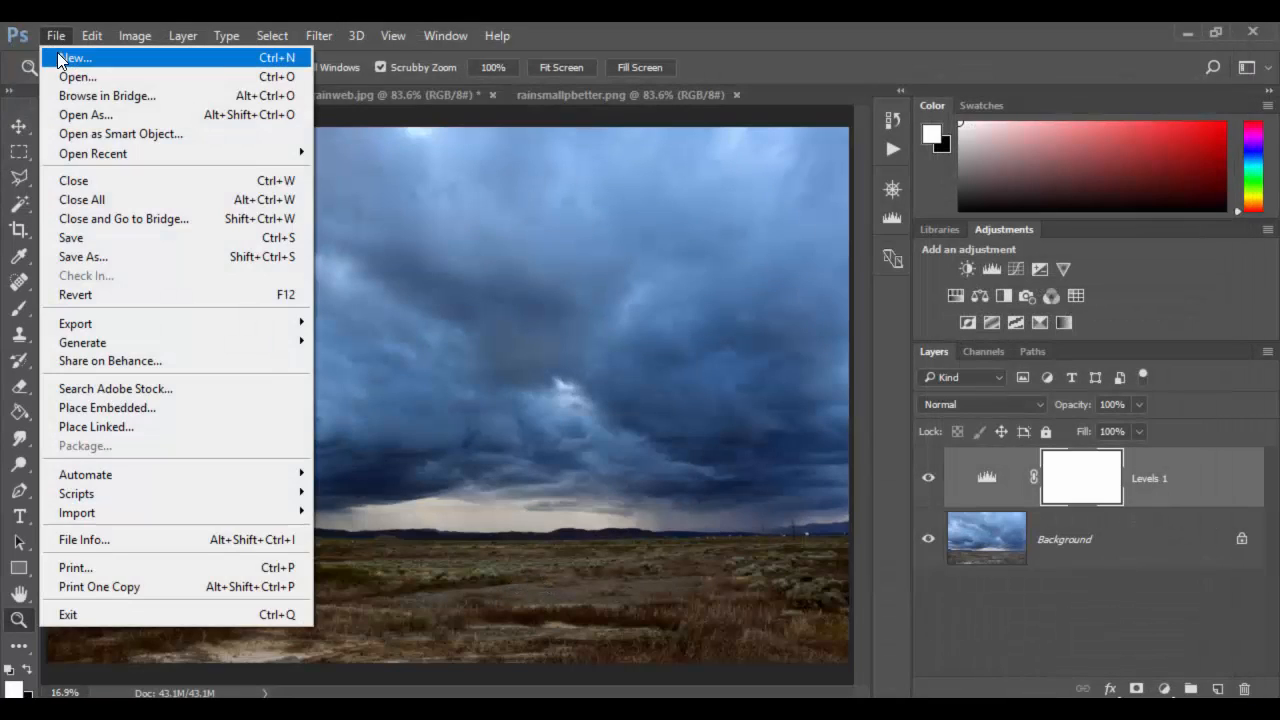
click(73, 79)
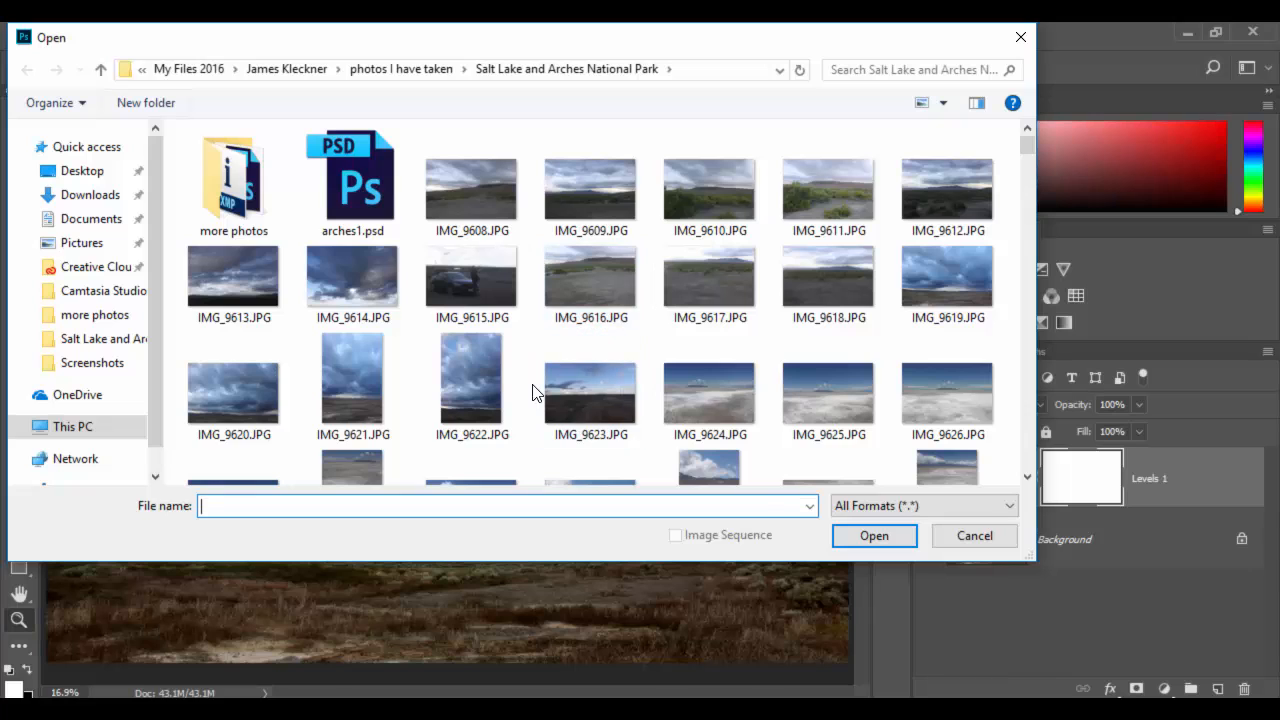
click(595, 400)
key(r)
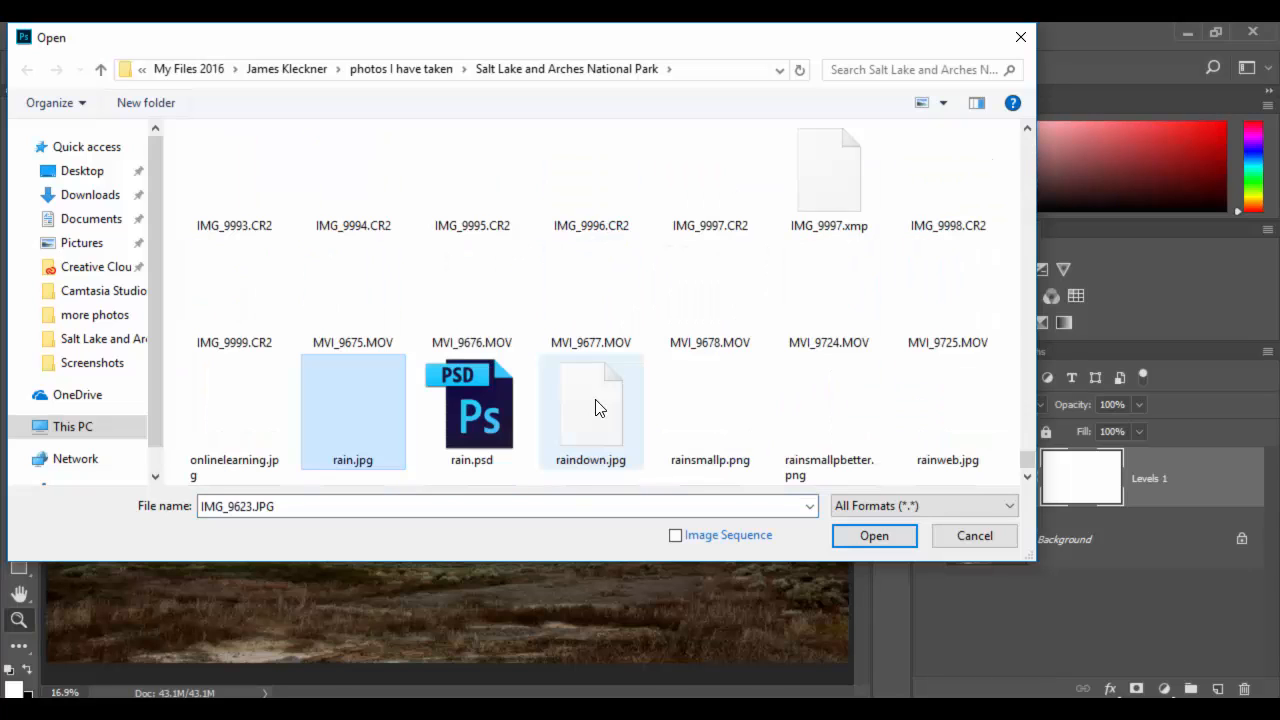
click(608, 437)
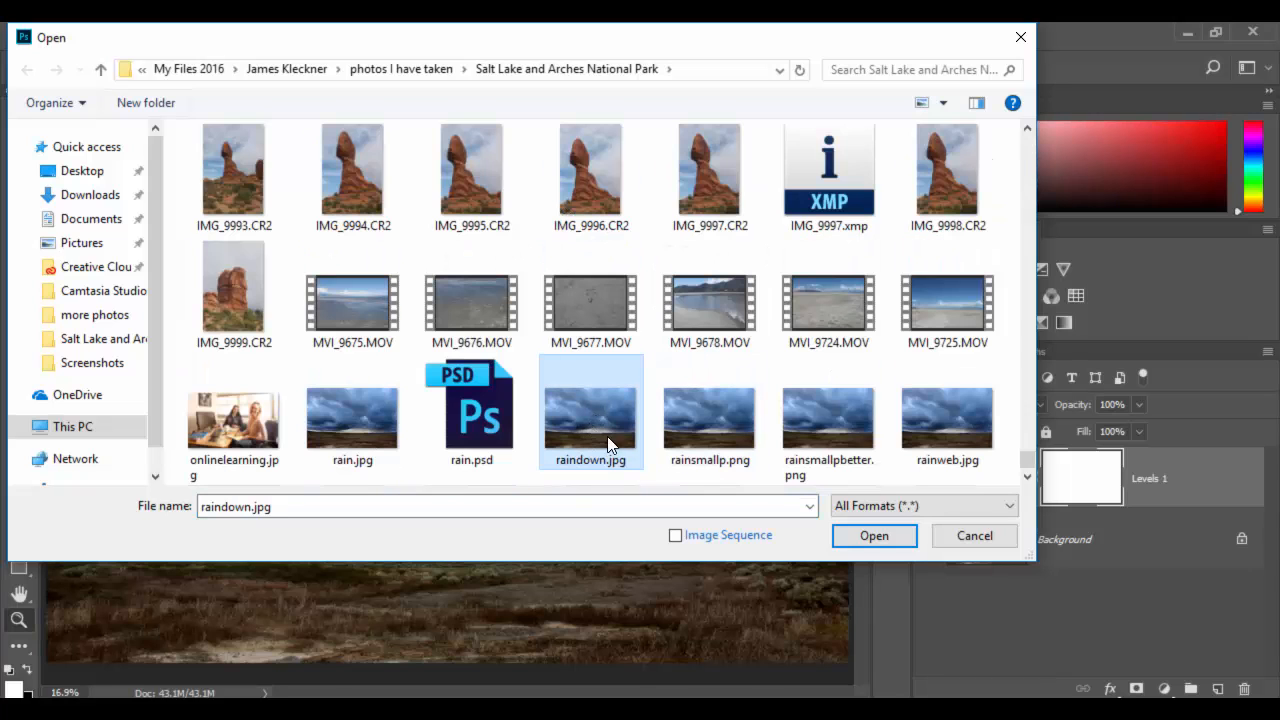
click(871, 539)
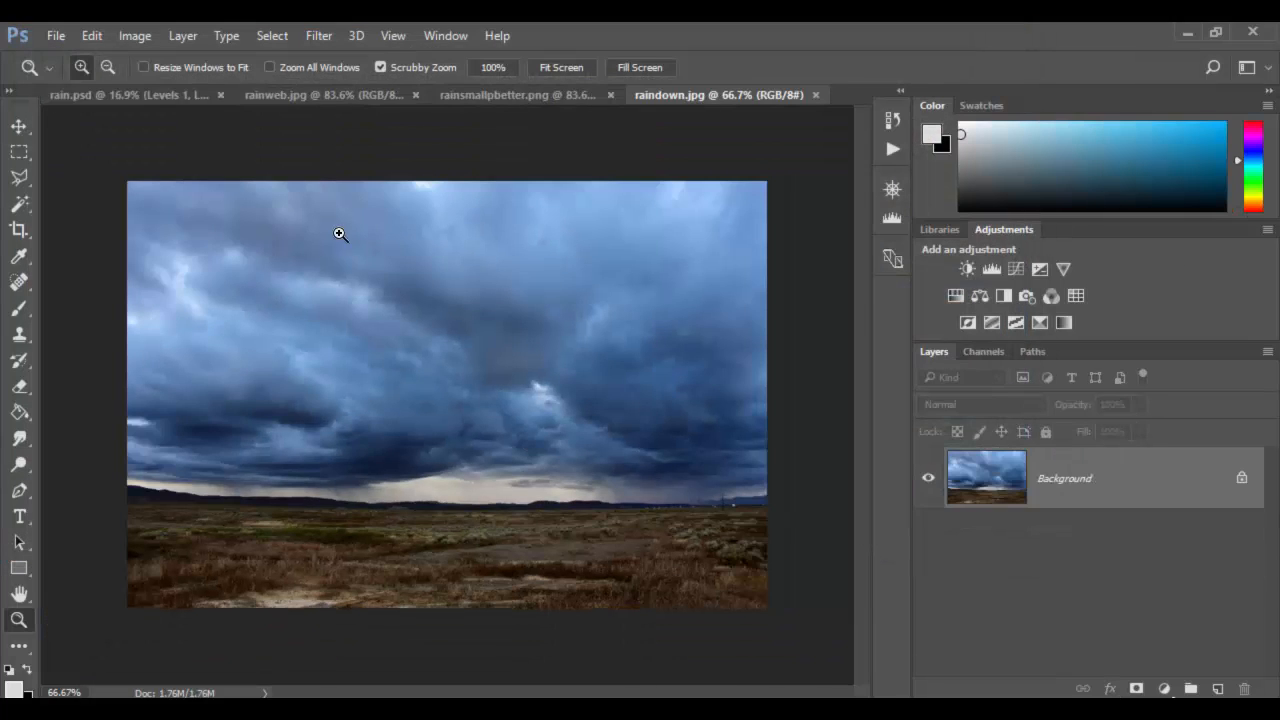
Step: Review the Image Size dimensions and resolution of raindown.jpg and close the settings without changes
click(134, 36)
click(155, 179)
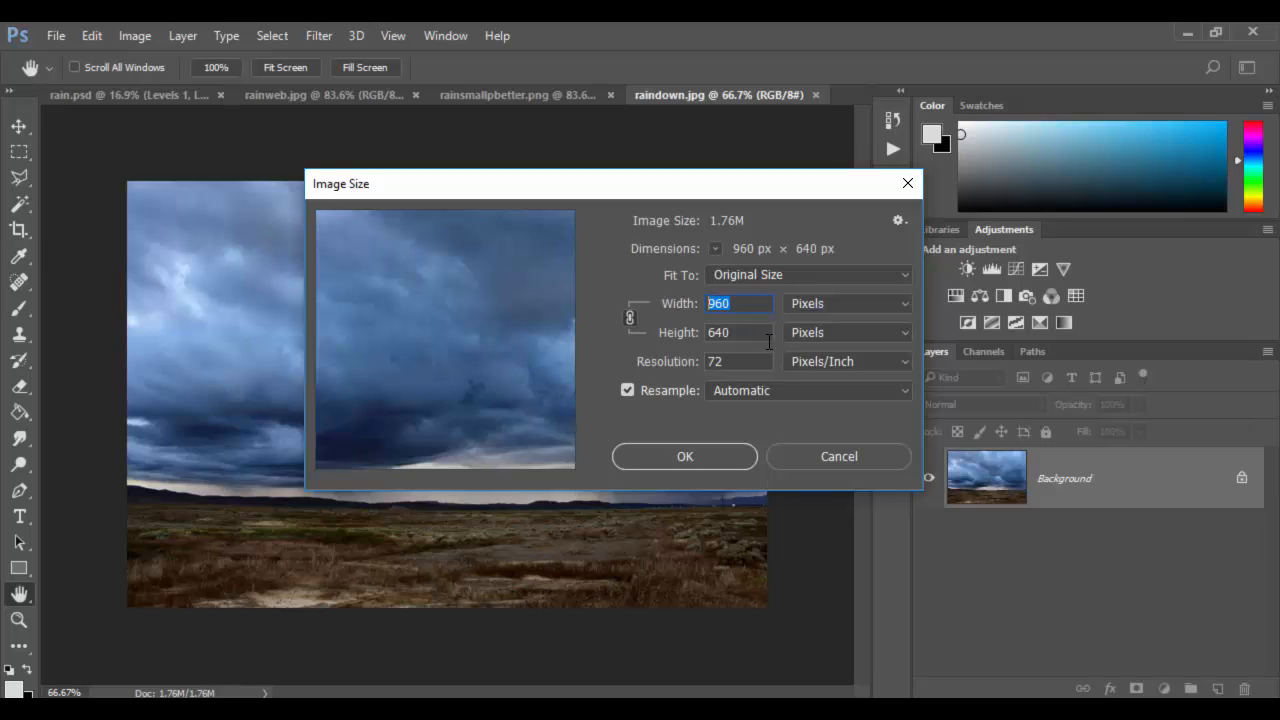
key(Tab)
key(Tab)
click(828, 459)
Step: Examine the close-up detail along the horizon in raindown.jpg
key(z)
drag(423, 491, 502, 544)
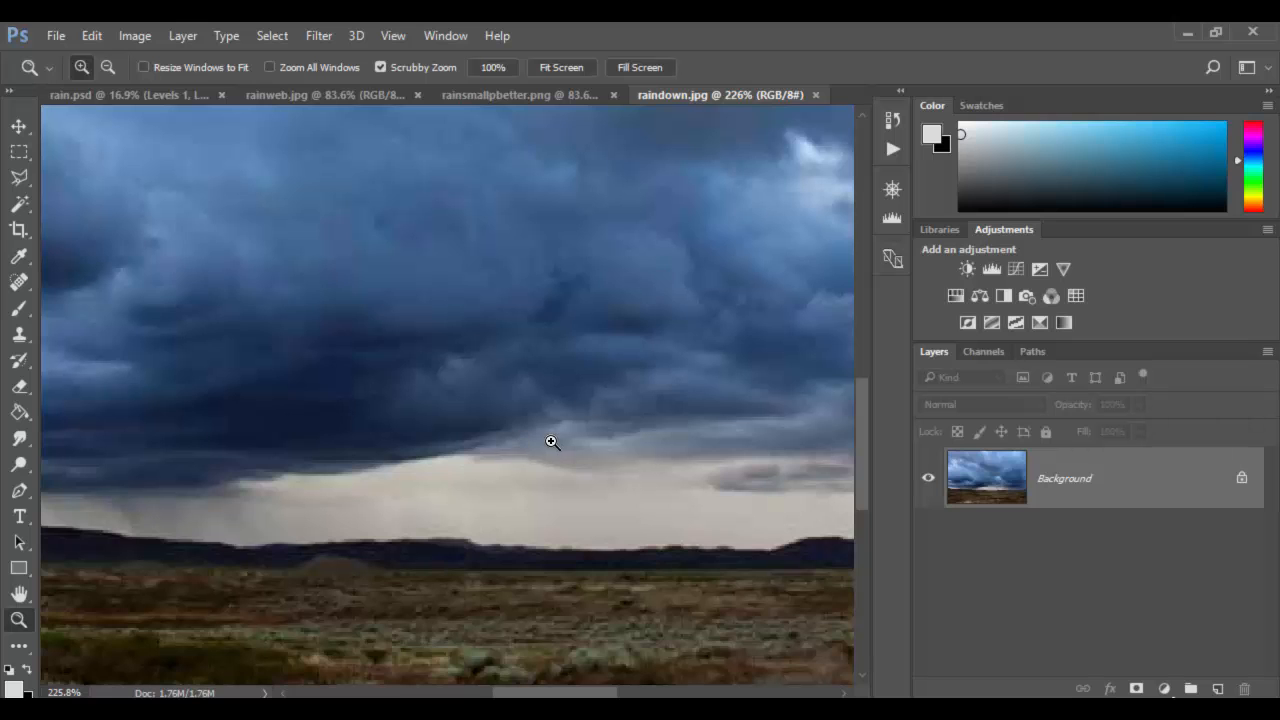
drag(531, 431, 460, 429)
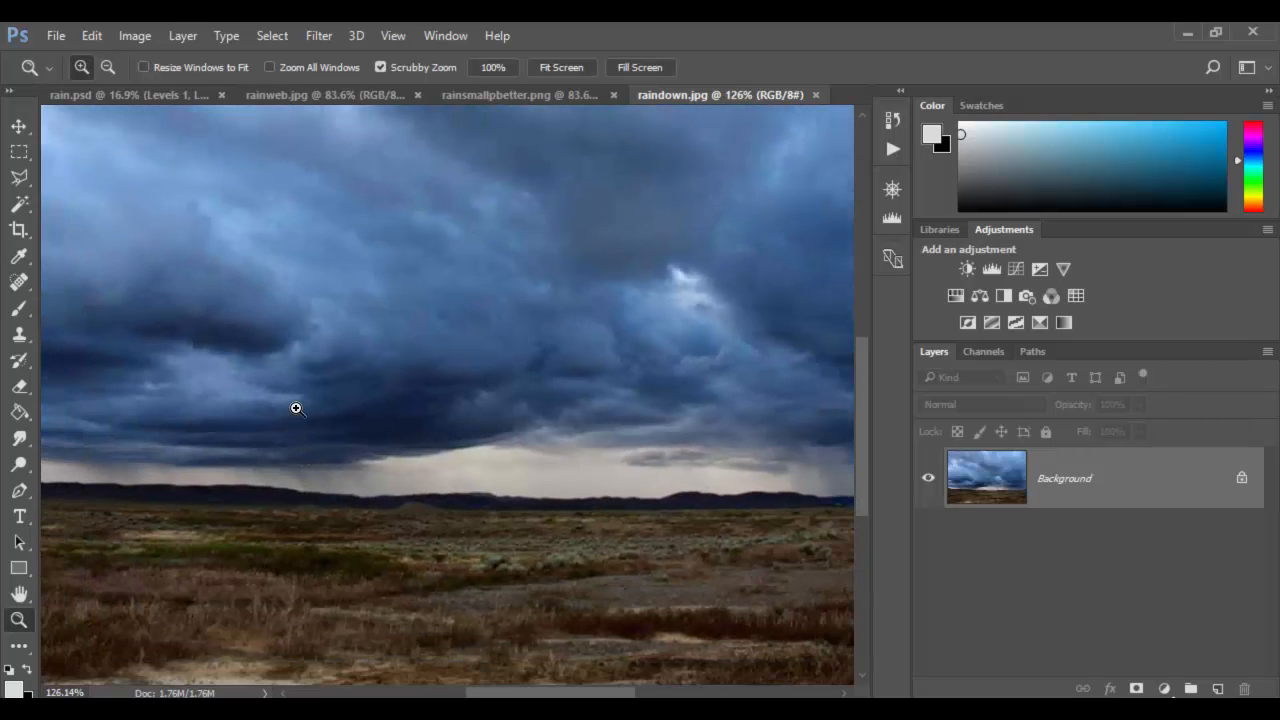
Step: Review the file format choices in the Export As settings for raindown.jpg and close them without exporting
drag(404, 474, 462, 493)
drag(592, 484, 548, 474)
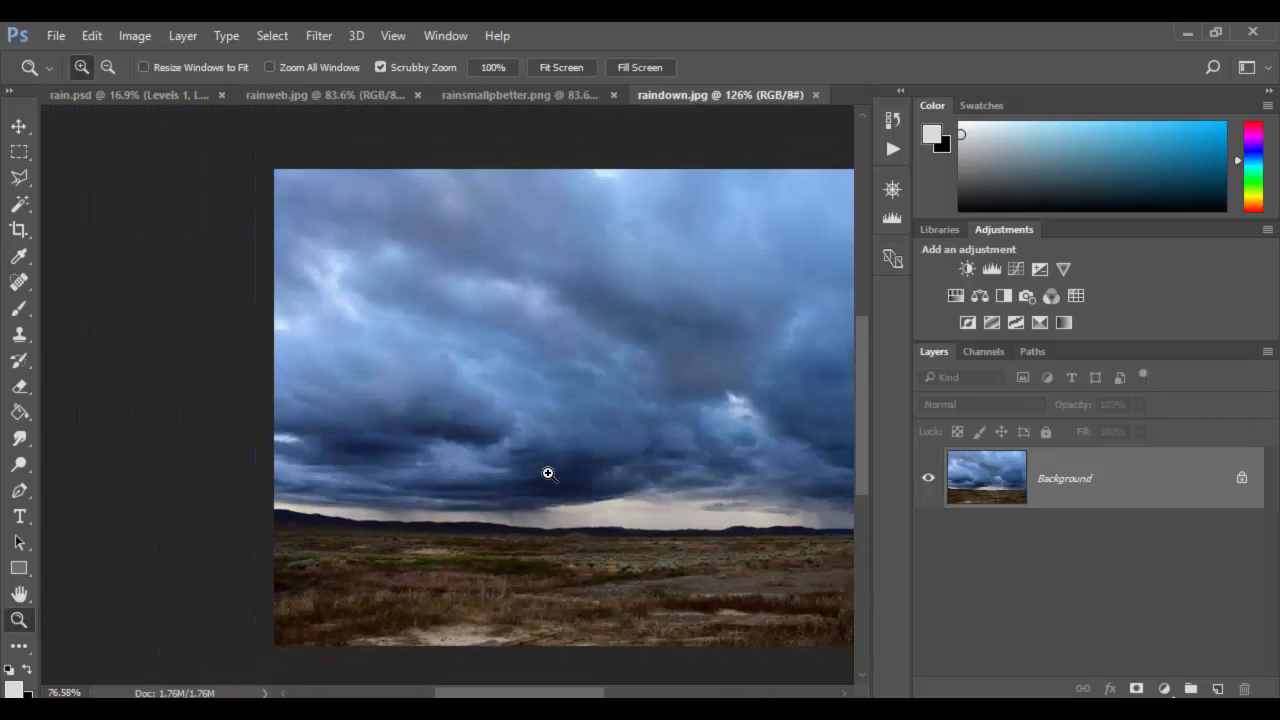
click(58, 36)
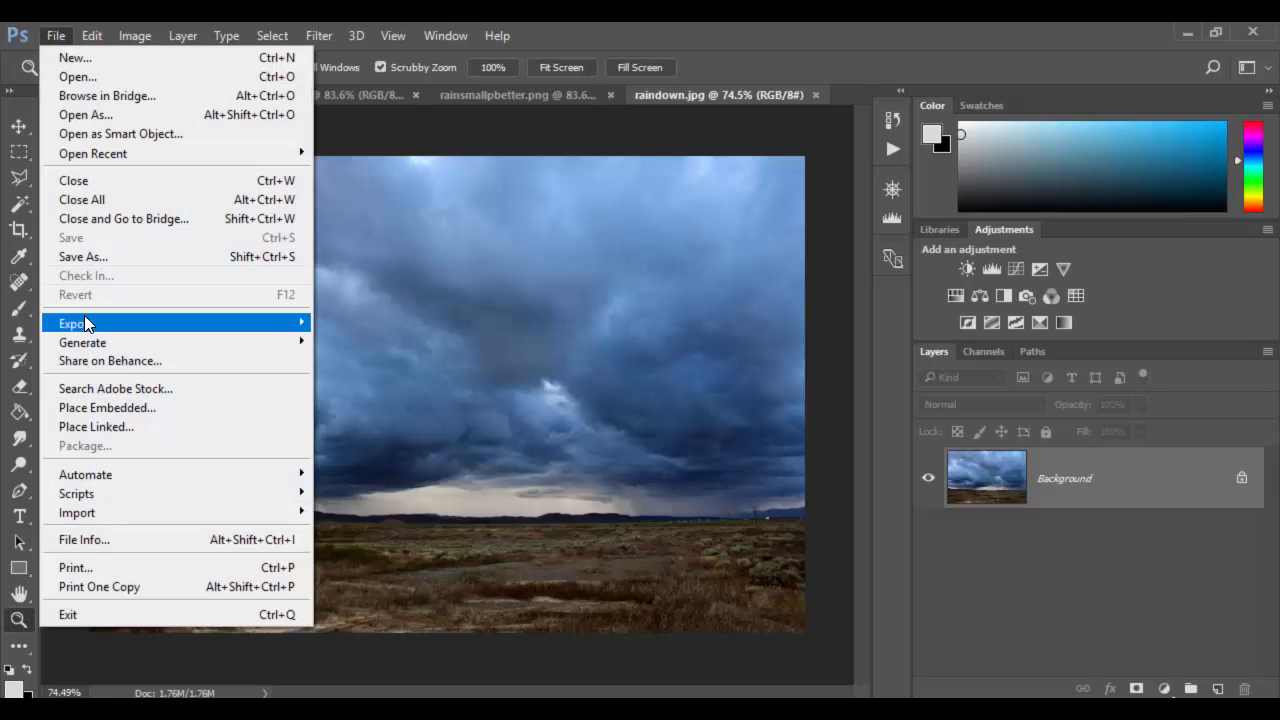
mouse_move(98, 322)
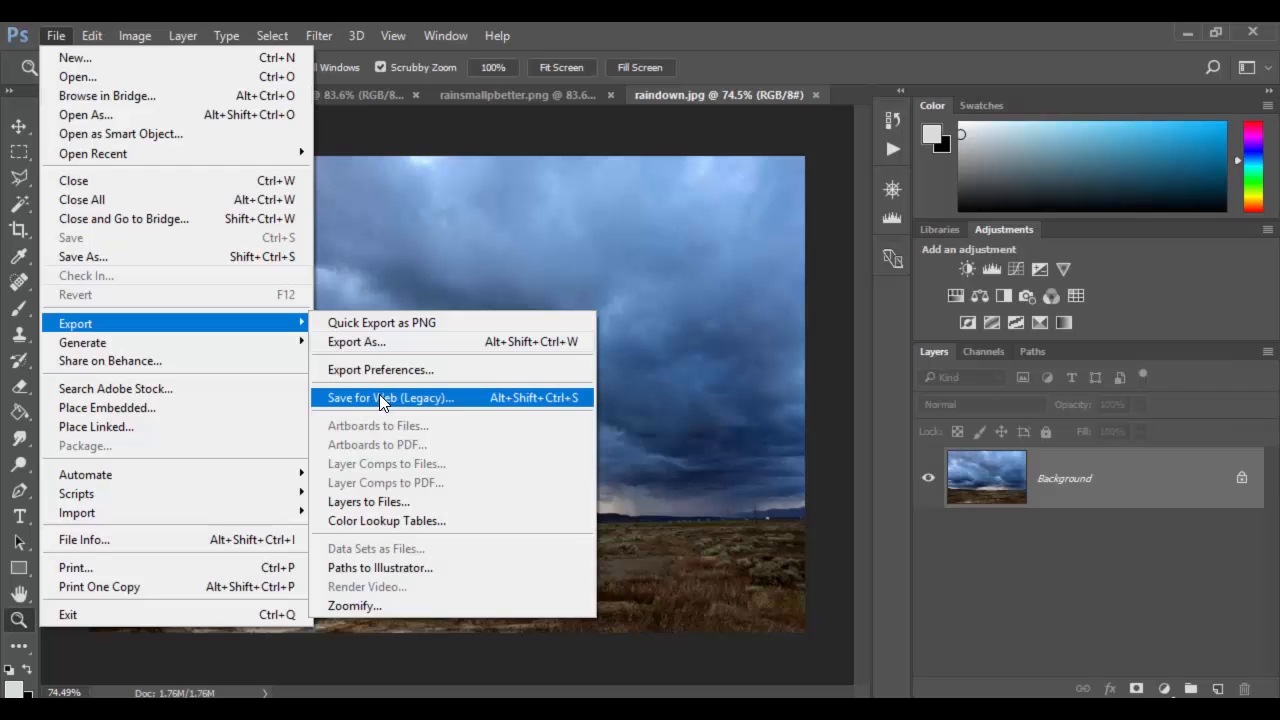
click(373, 344)
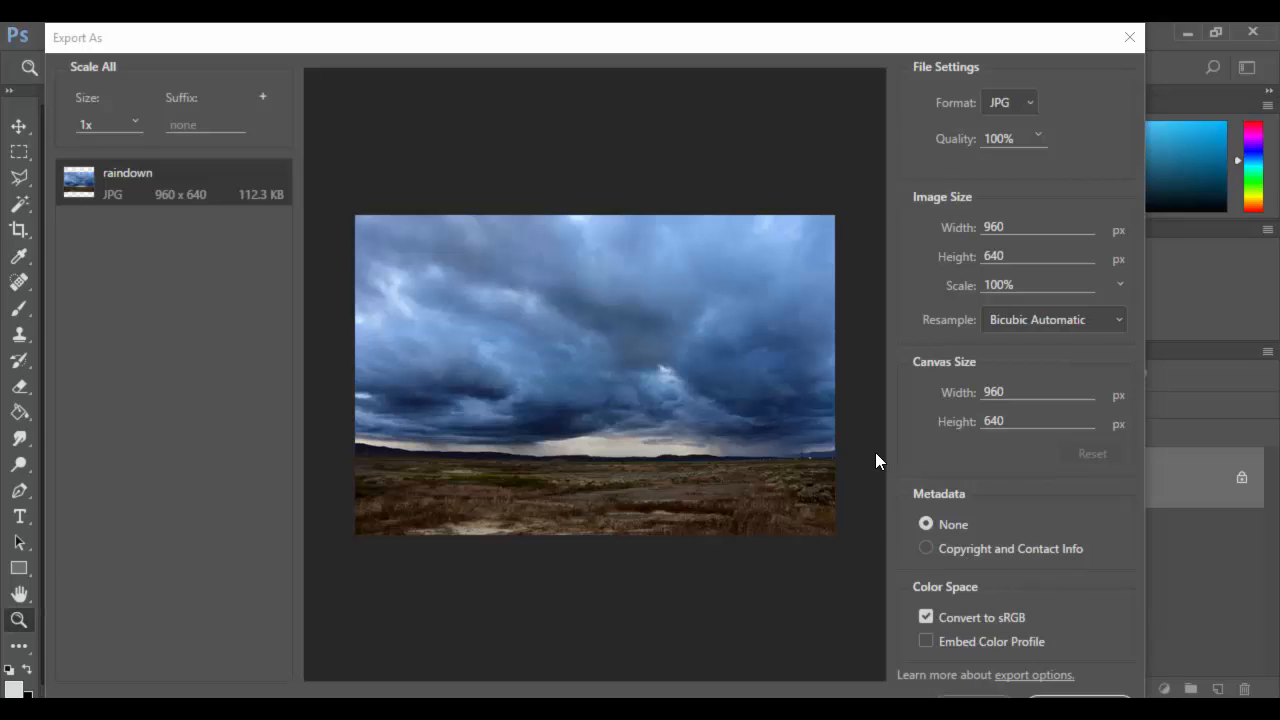
click(1031, 104)
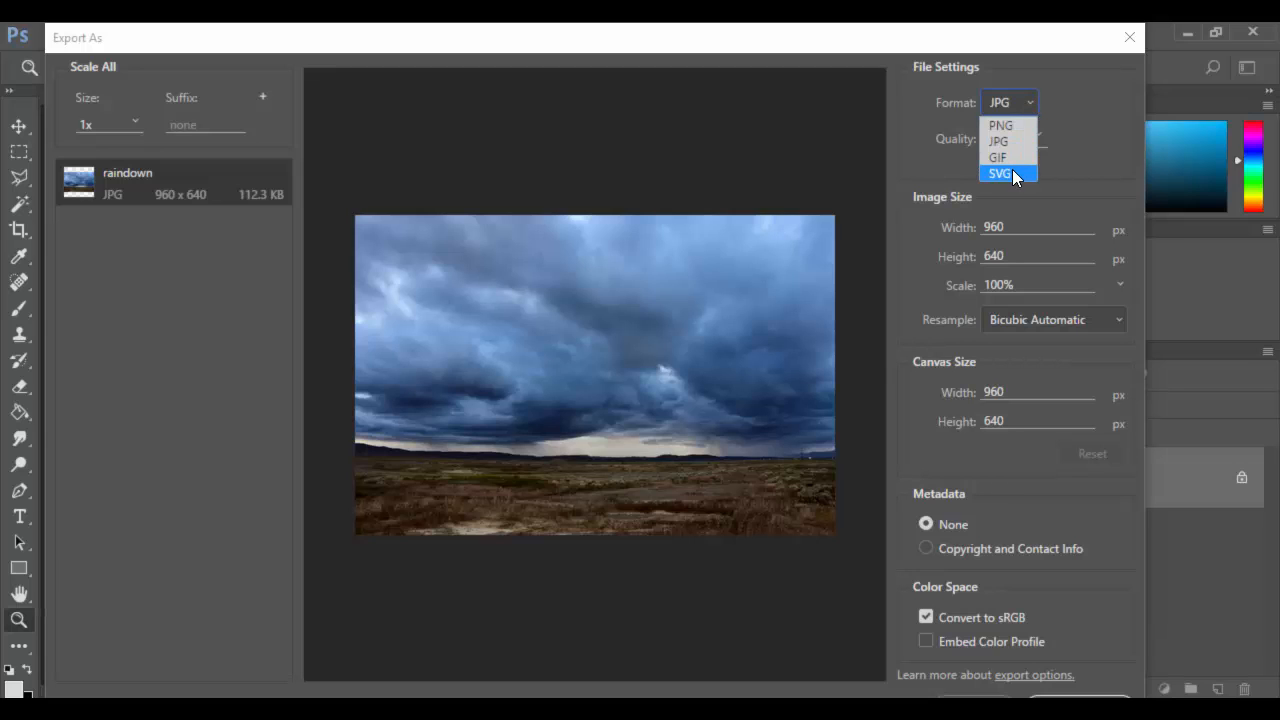
click(1018, 104)
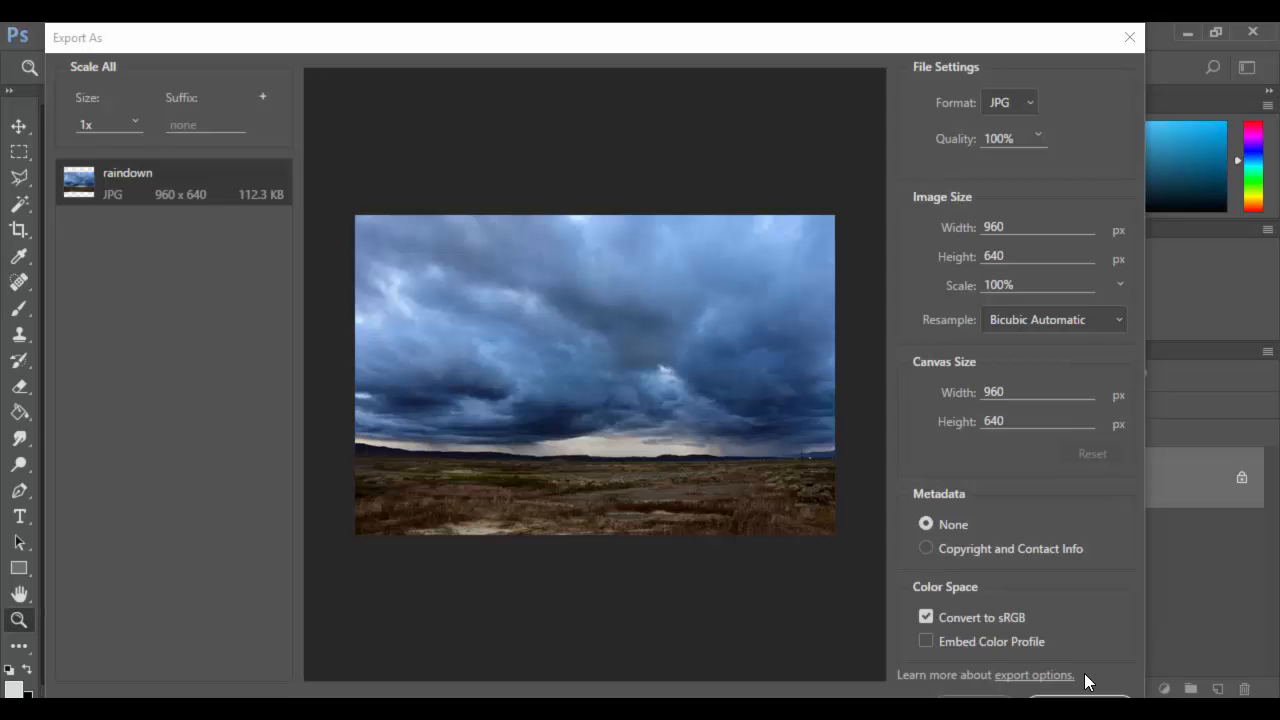
click(975, 697)
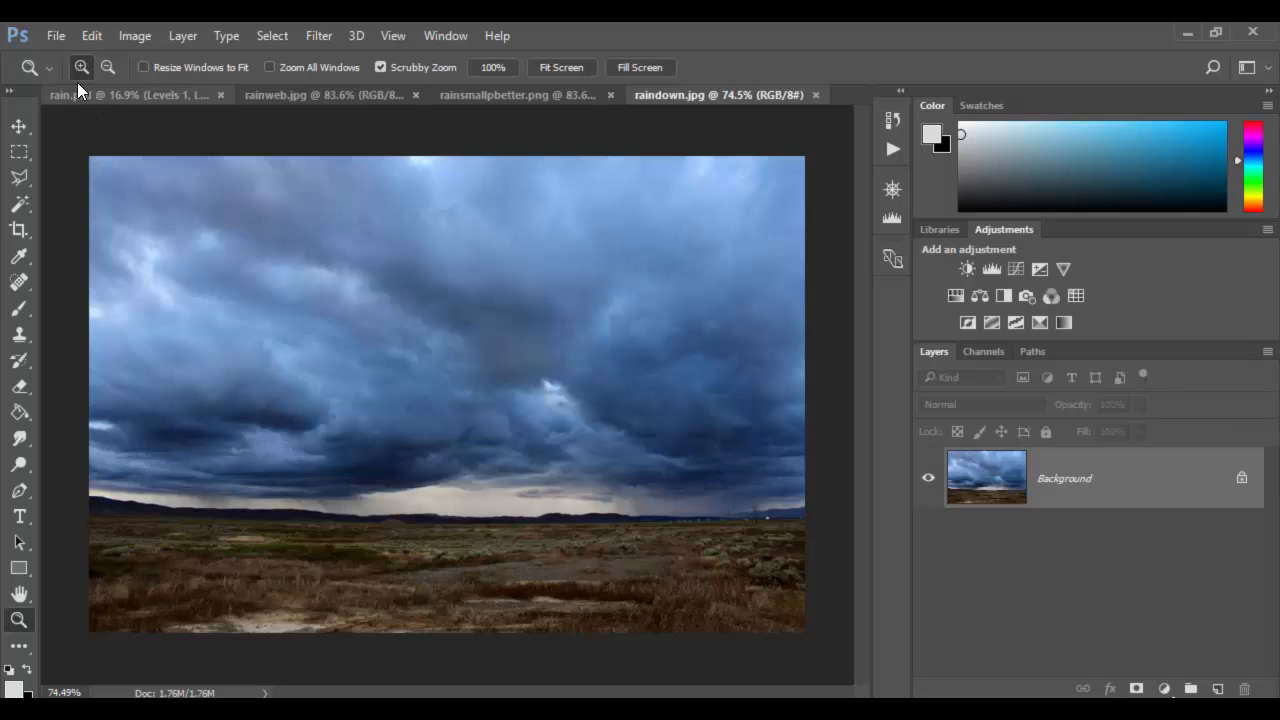